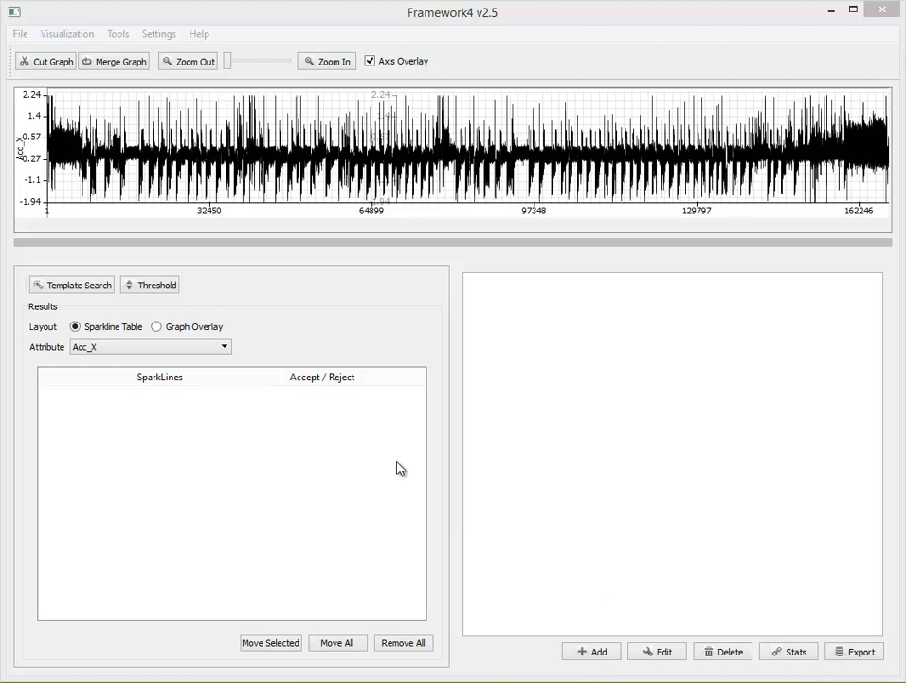
- Display the Acc_Y attribute's graph below the Acc_X graph
click(398, 469)
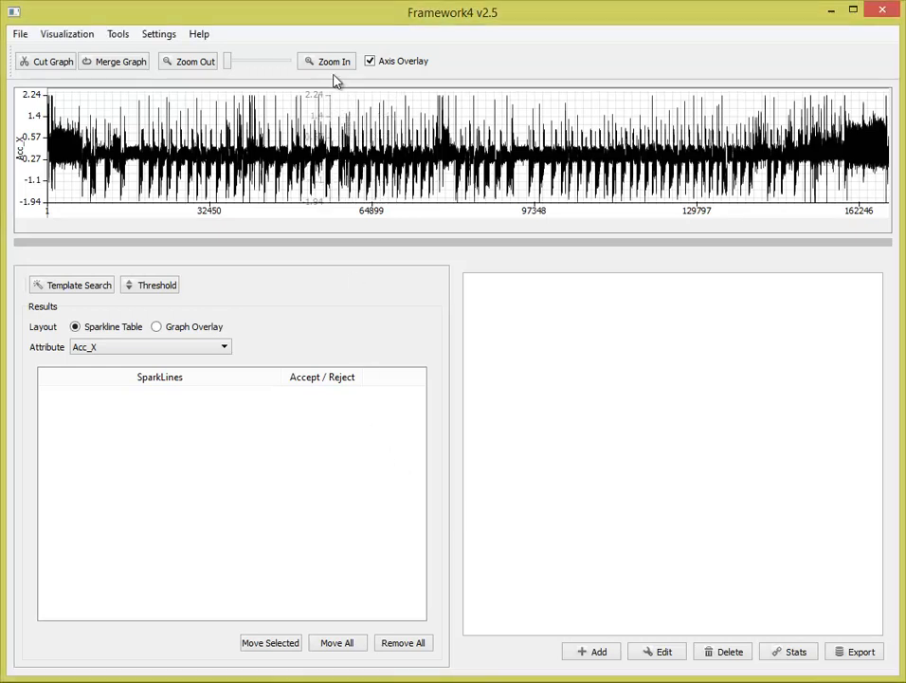
click(79, 36)
mouse_move(128, 55)
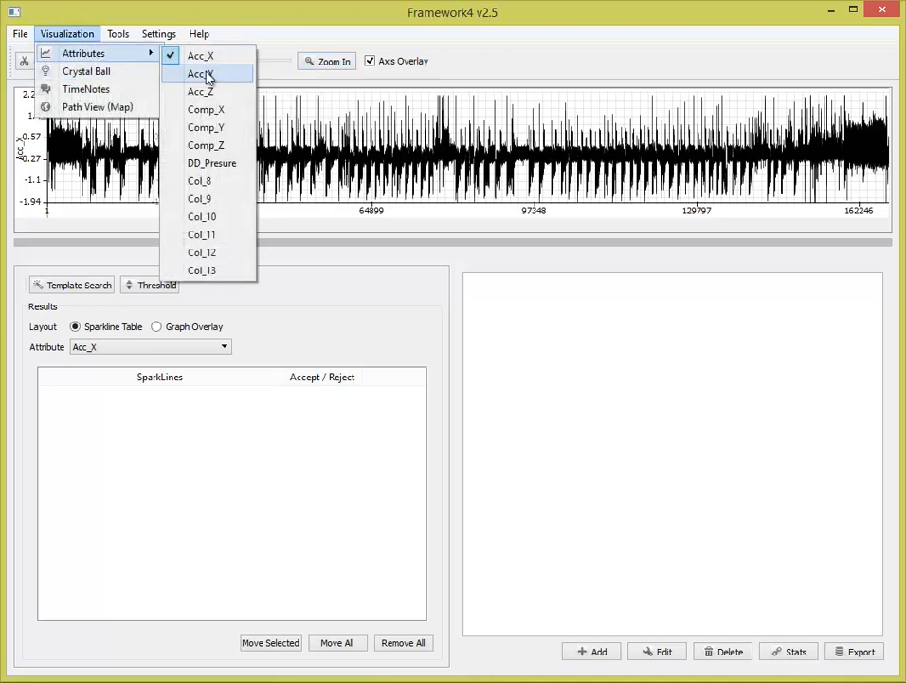
click(228, 76)
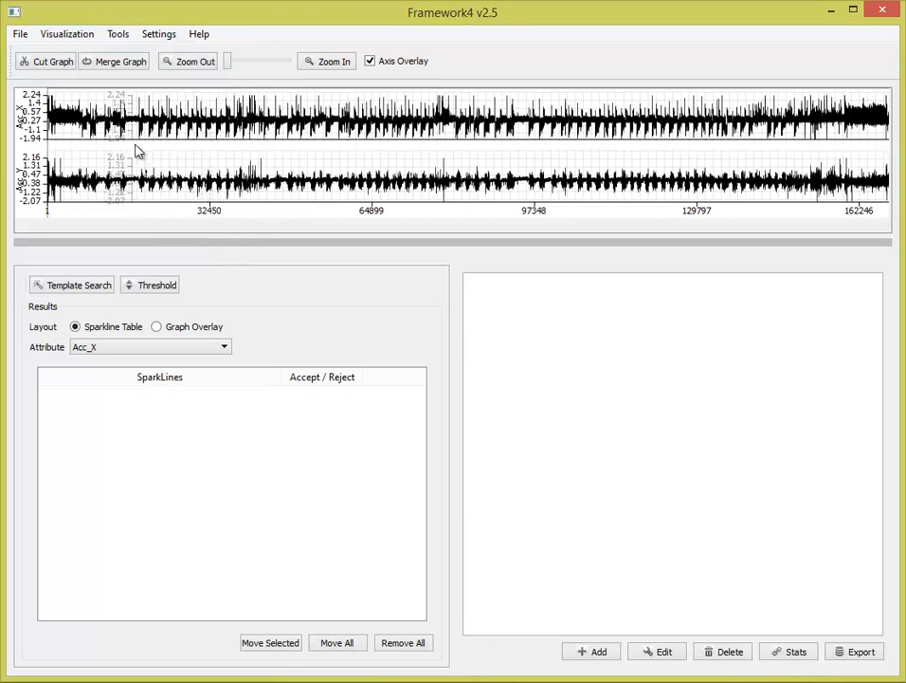
- Hide the Acc_Y attribute's graph
click(86, 37)
mouse_move(102, 57)
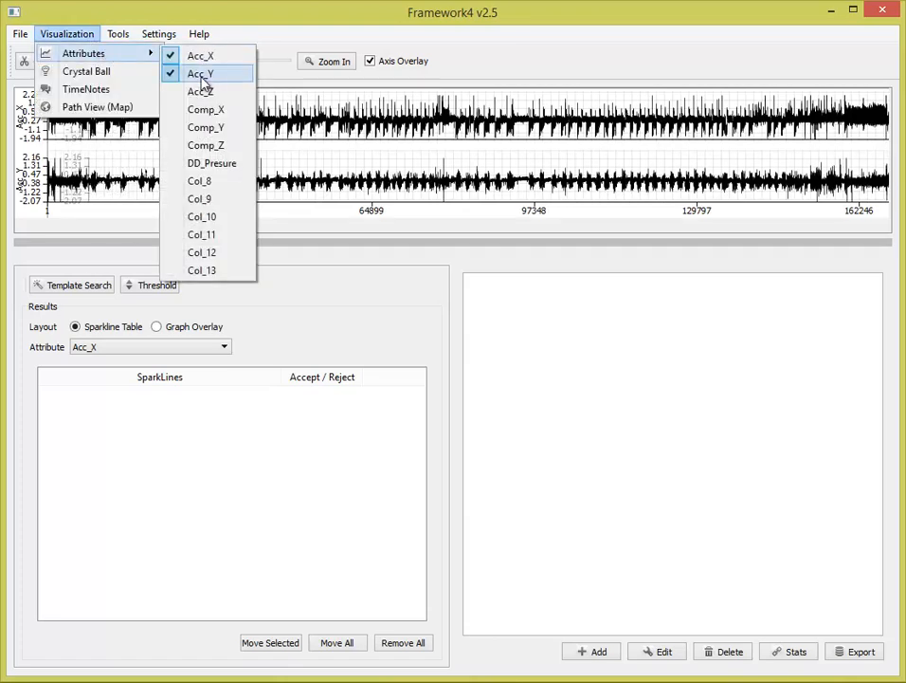
click(202, 76)
- Hide the Acc_X attribute's graph and display it again
click(85, 35)
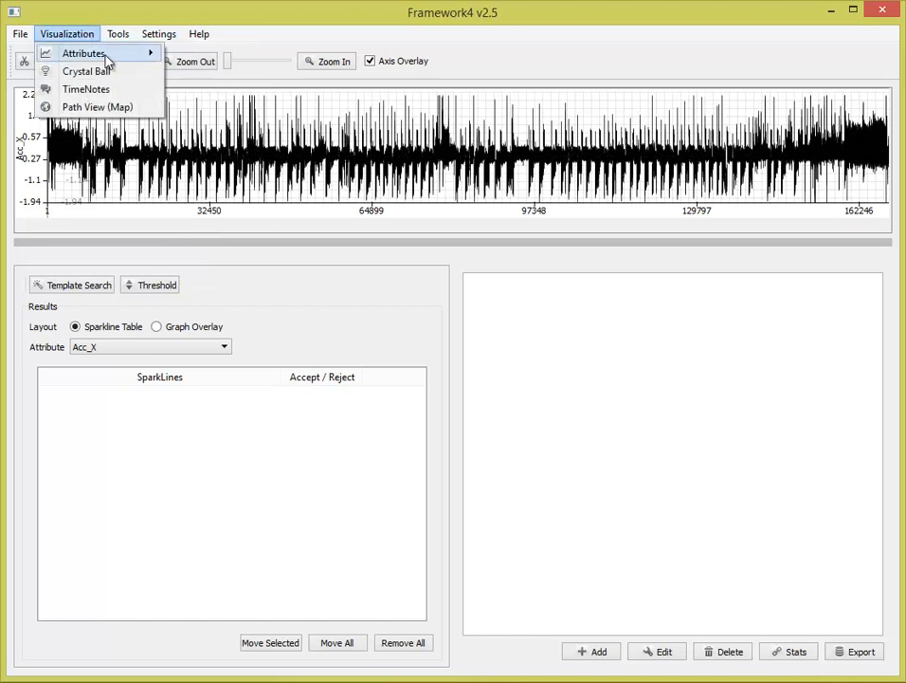
click(220, 59)
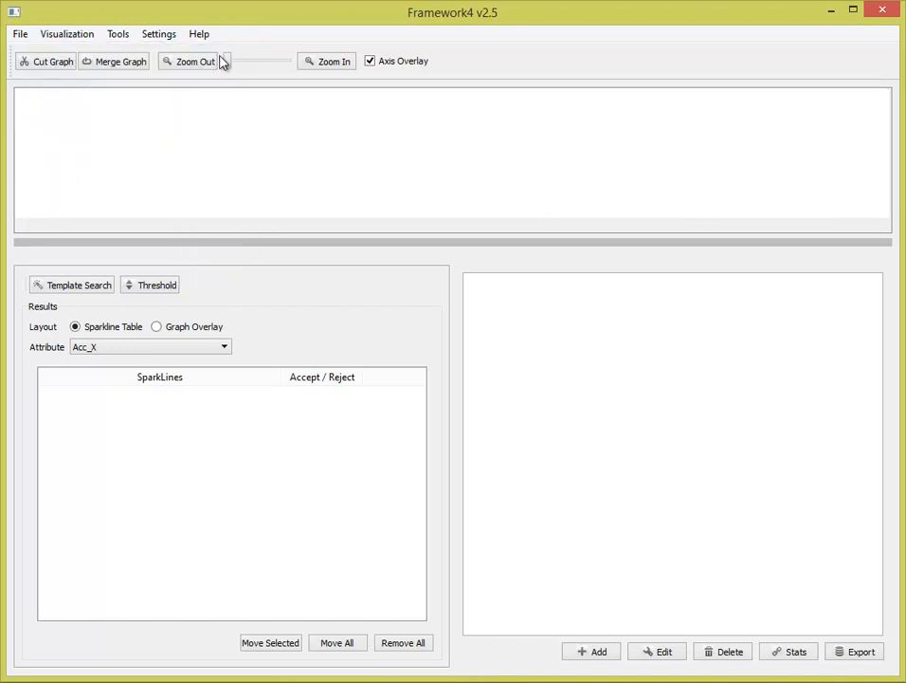
click(88, 35)
mouse_move(141, 55)
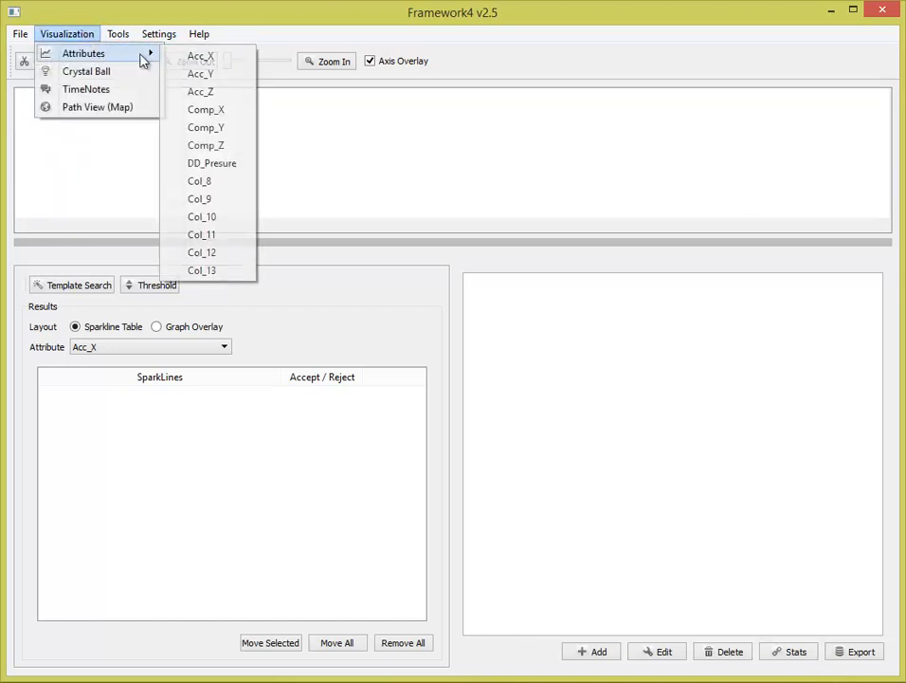
click(190, 59)
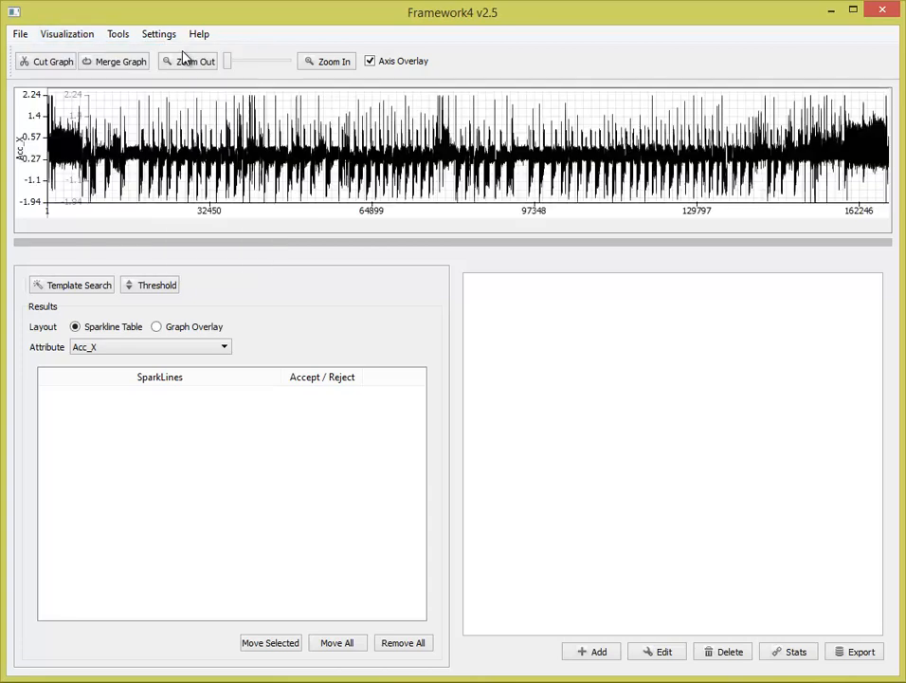
- Zoom in on the Acc_X graph to about its first 23,000 samples
click(323, 63)
click(322, 62)
click(322, 62)
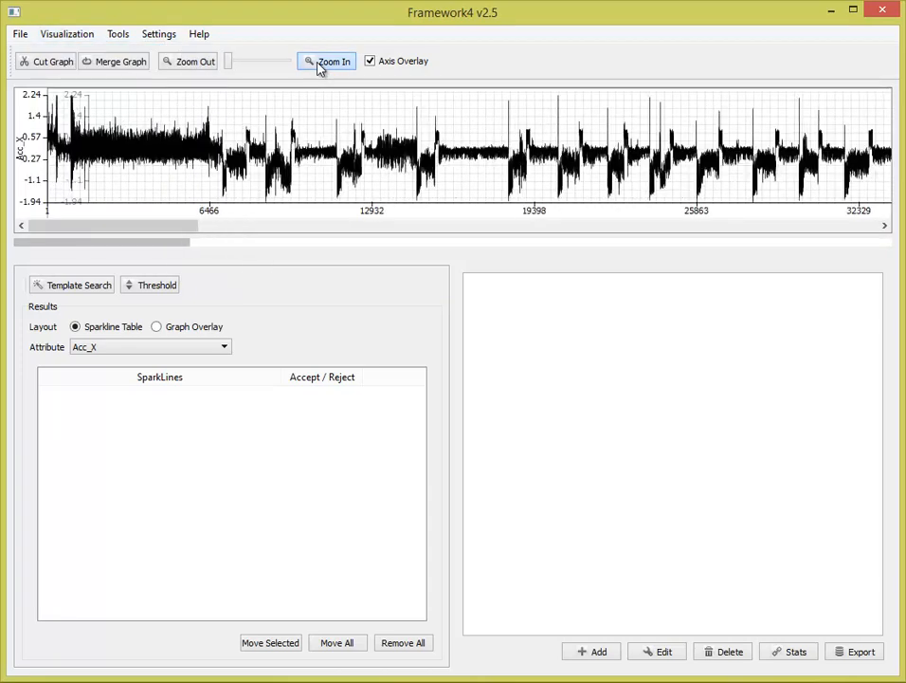
click(322, 63)
click(322, 62)
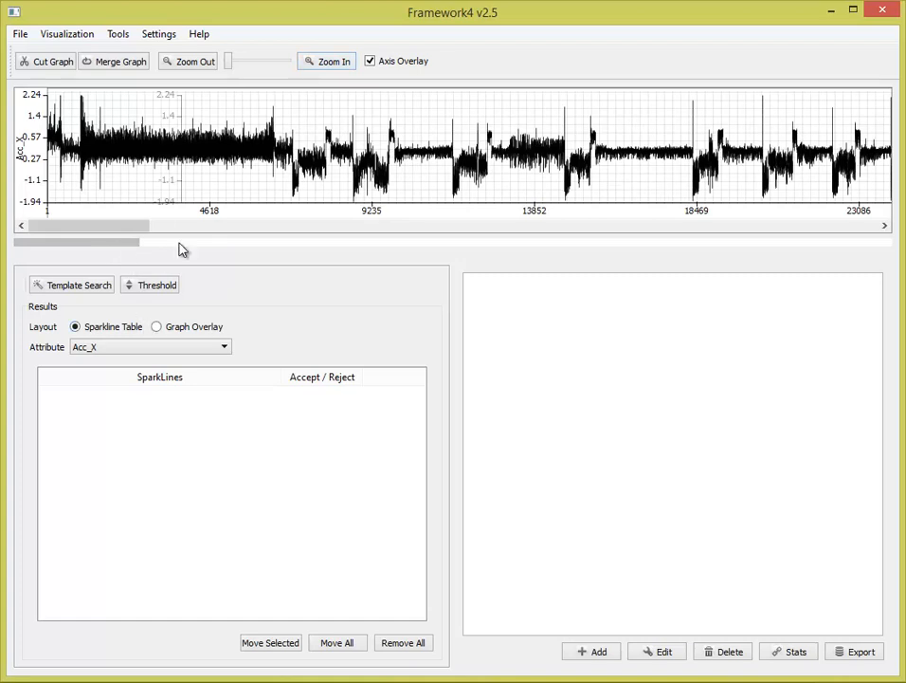
drag(135, 227, 101, 239)
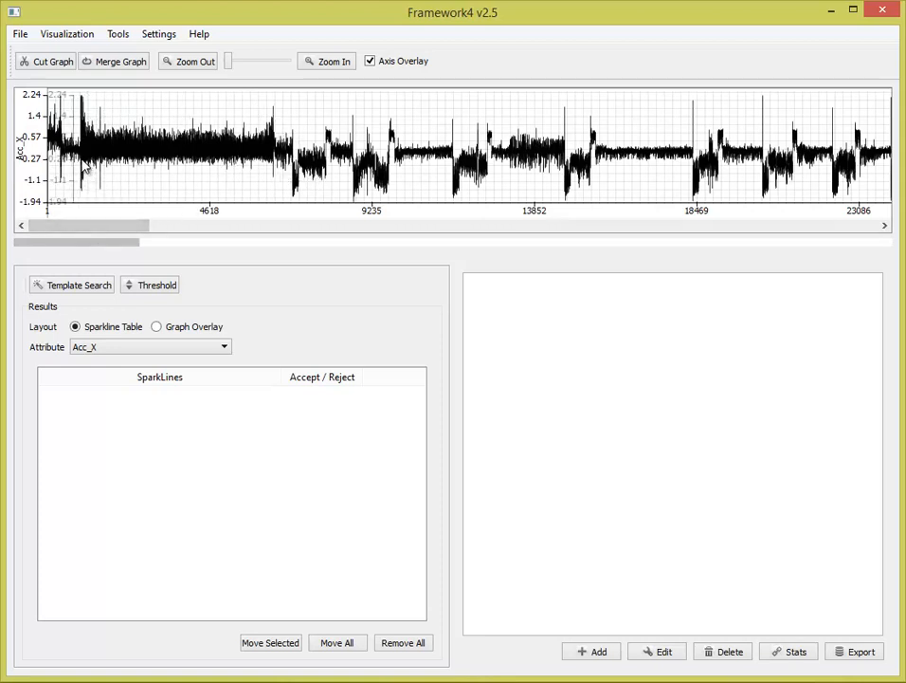
- Try a selection of about 5,470 items over the dense signal block near the graph's start, and clear it
drag(81, 163, 278, 173)
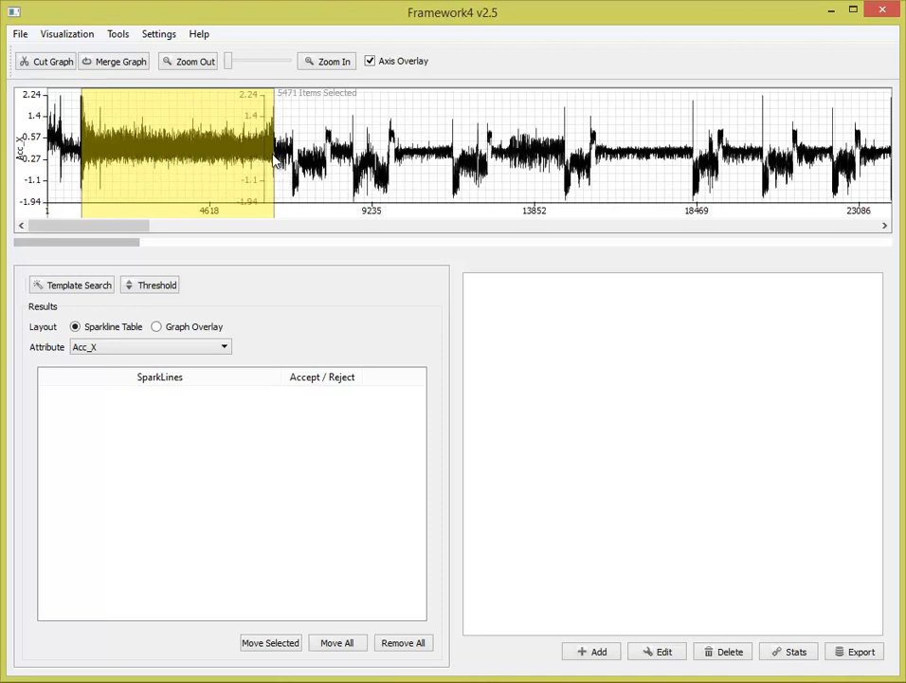
drag(284, 163, 331, 169)
click(317, 184)
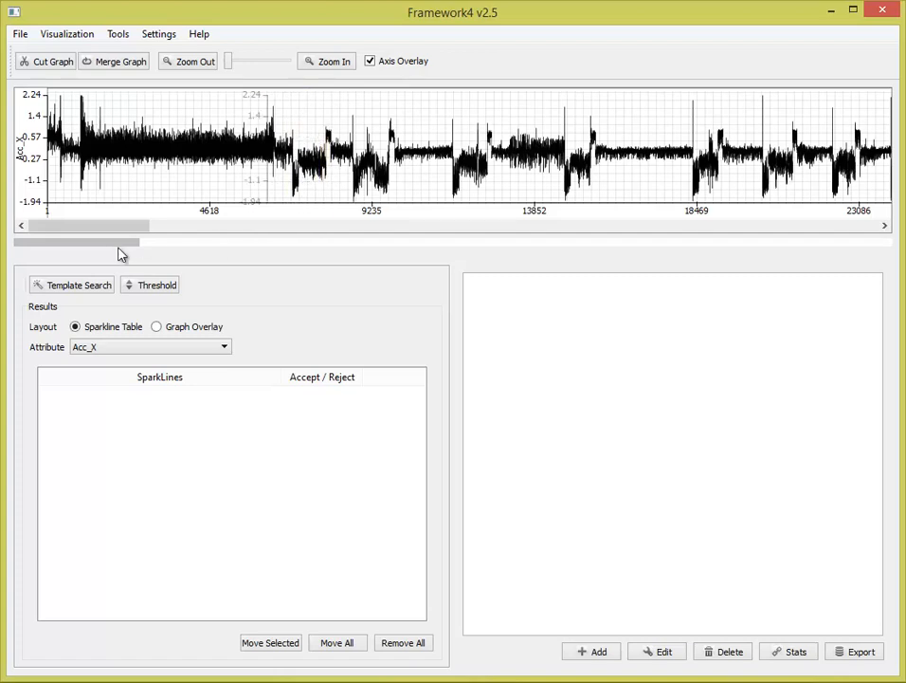
drag(134, 236, 190, 243)
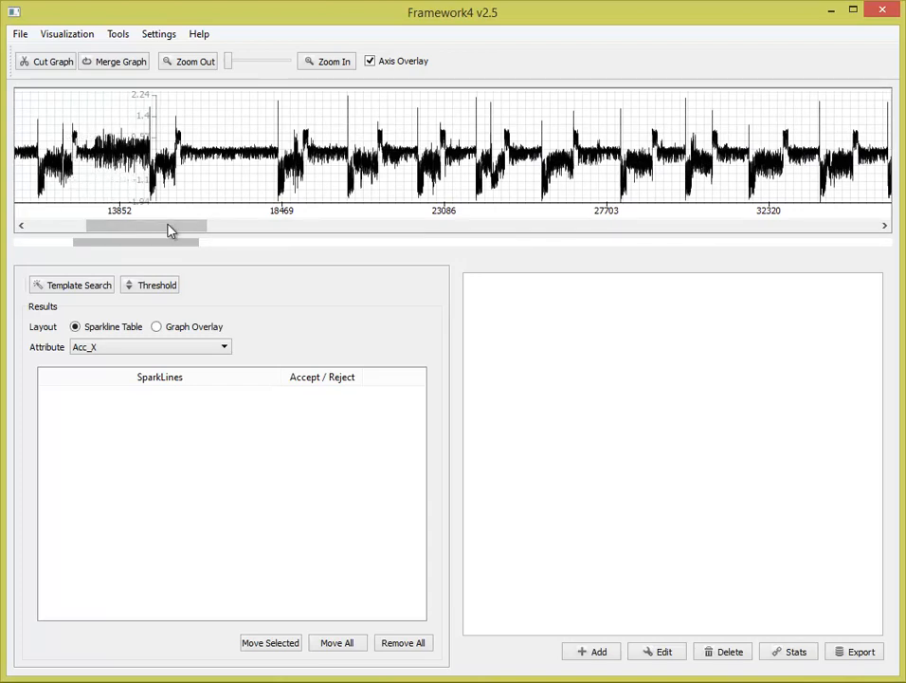
drag(170, 228, 139, 261)
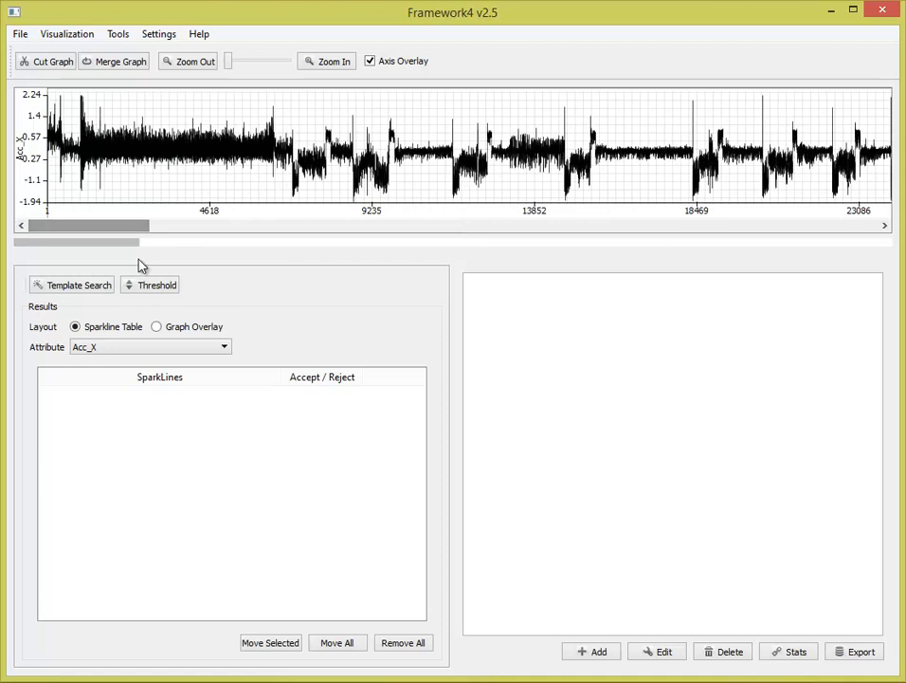
- Add two classification groups named Flying and Down
click(588, 648)
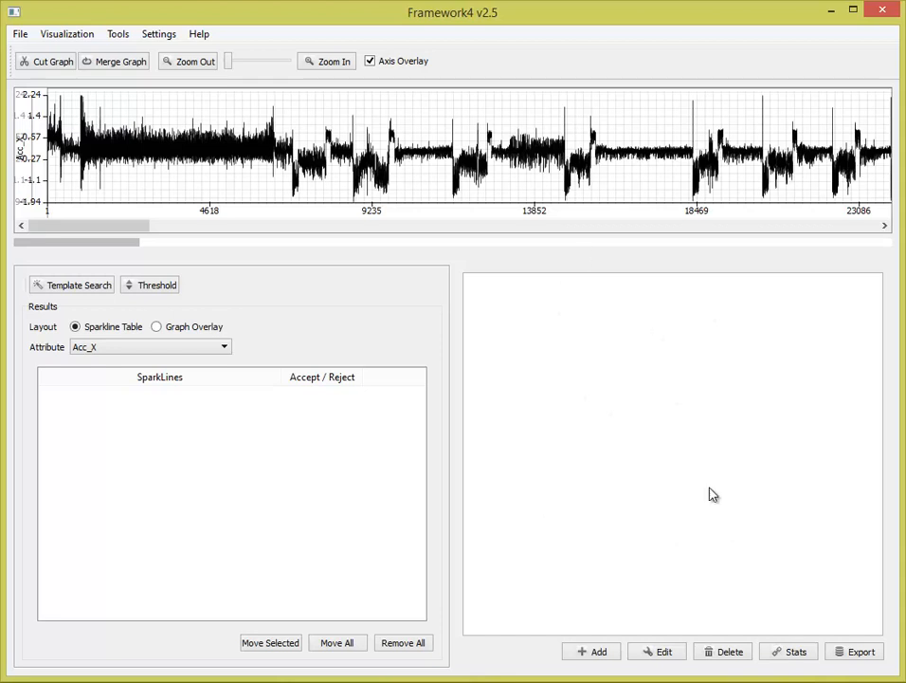
click(590, 653)
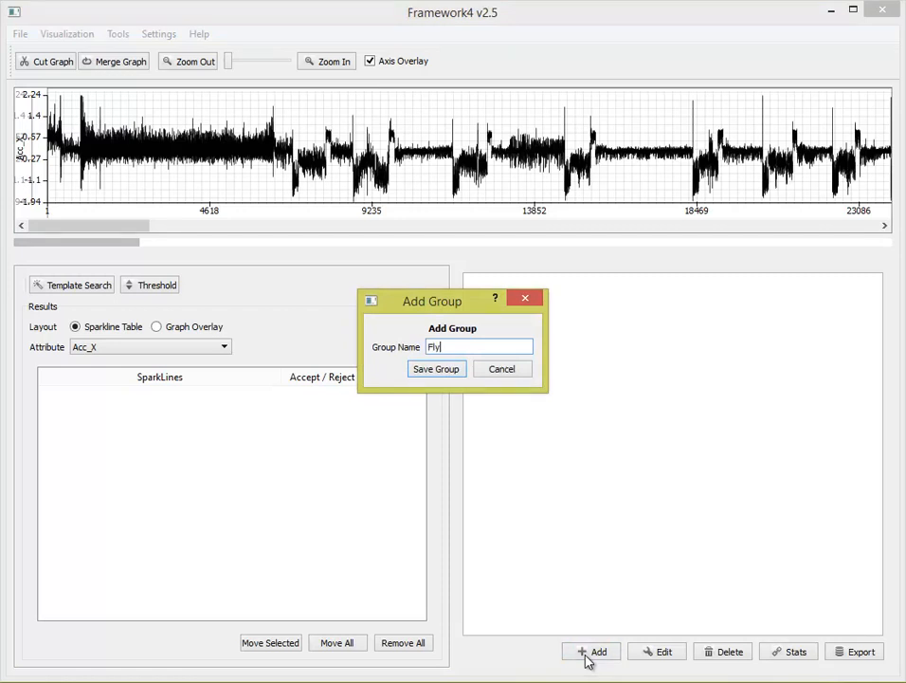
text(Flying)
key(Return)
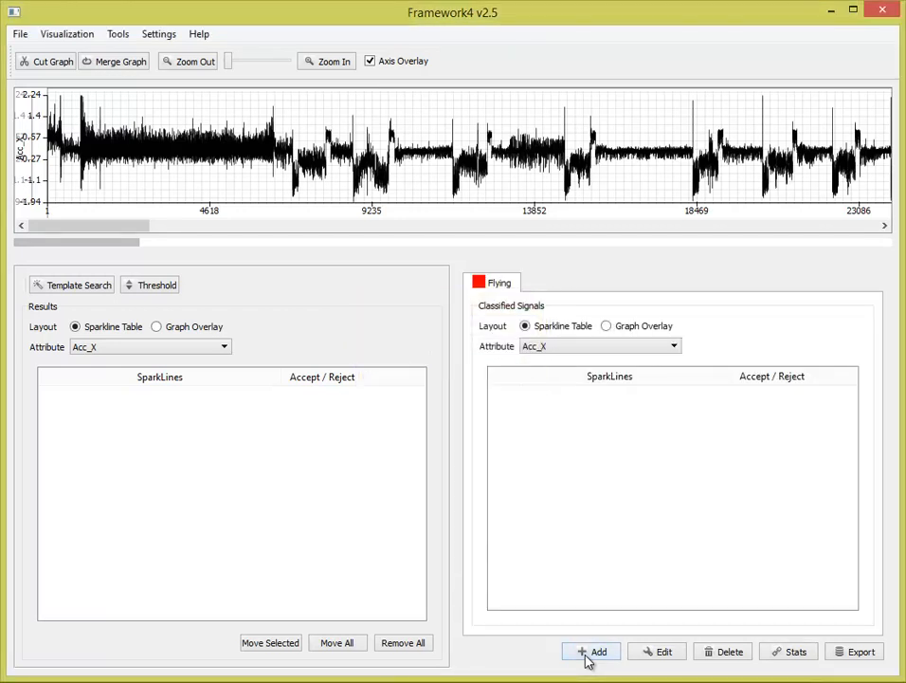
click(589, 653)
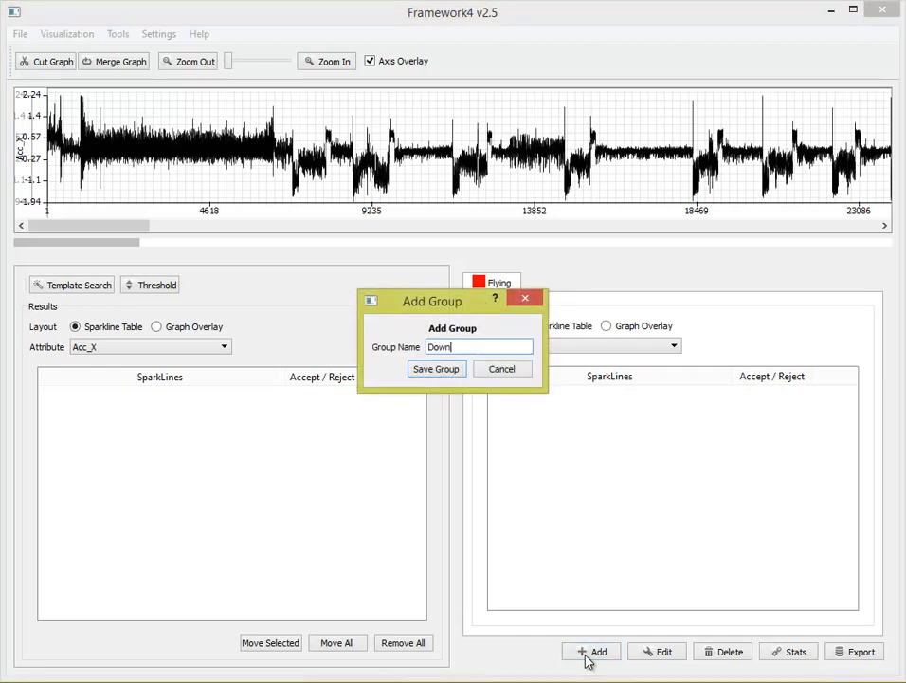
key(Return)
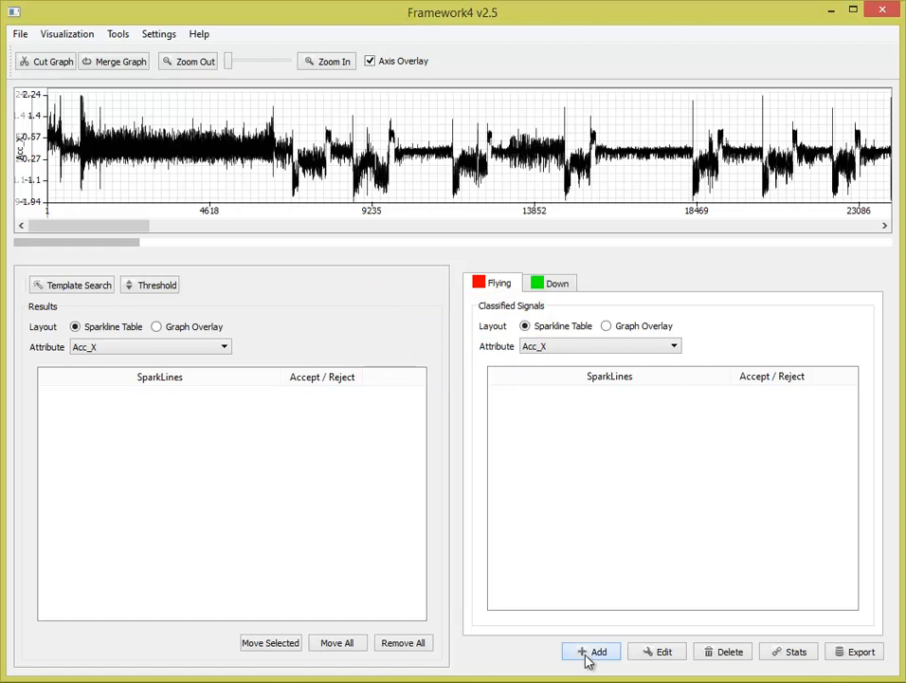
- Add a third group named Botto and correct its name to Bottom
click(587, 653)
text(Botto)
key(Return)
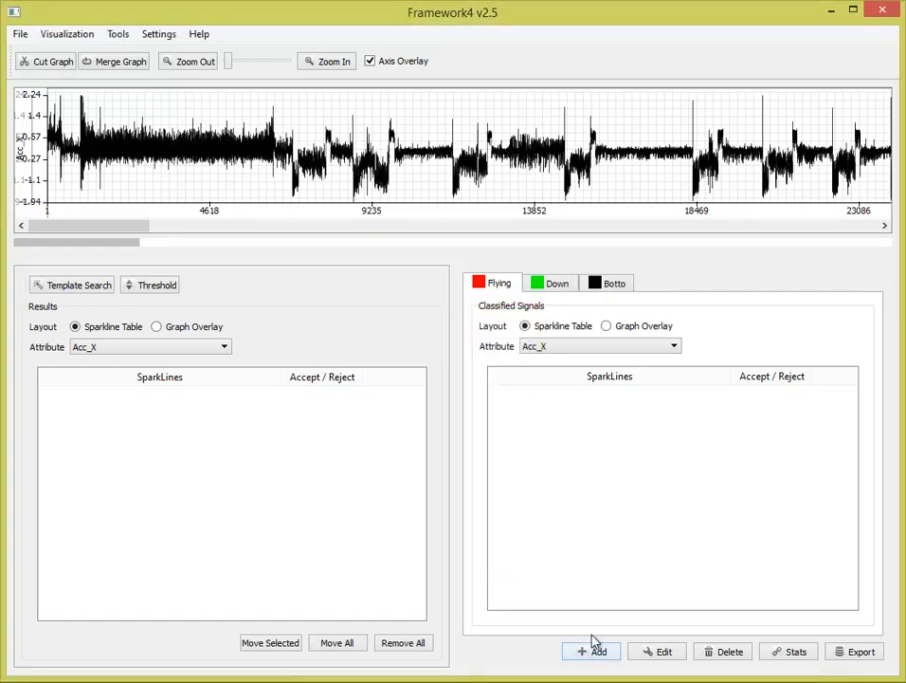
click(597, 284)
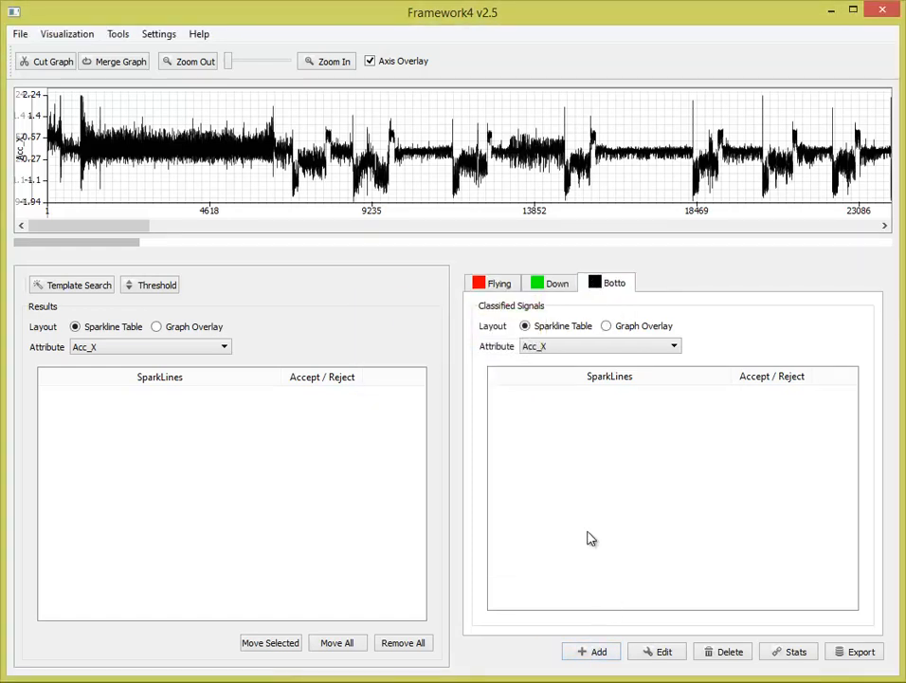
click(657, 651)
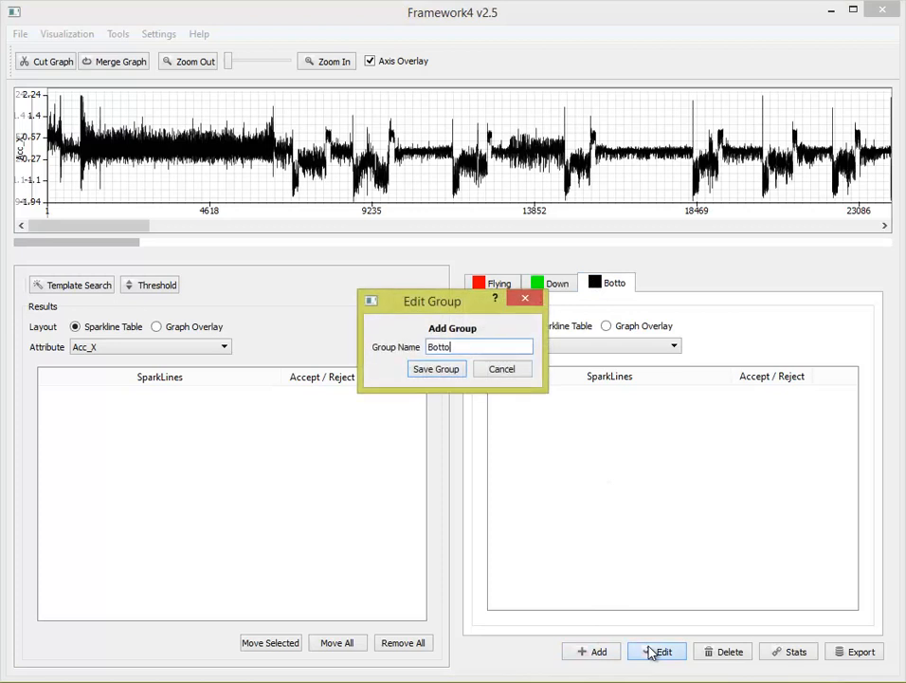
click(460, 370)
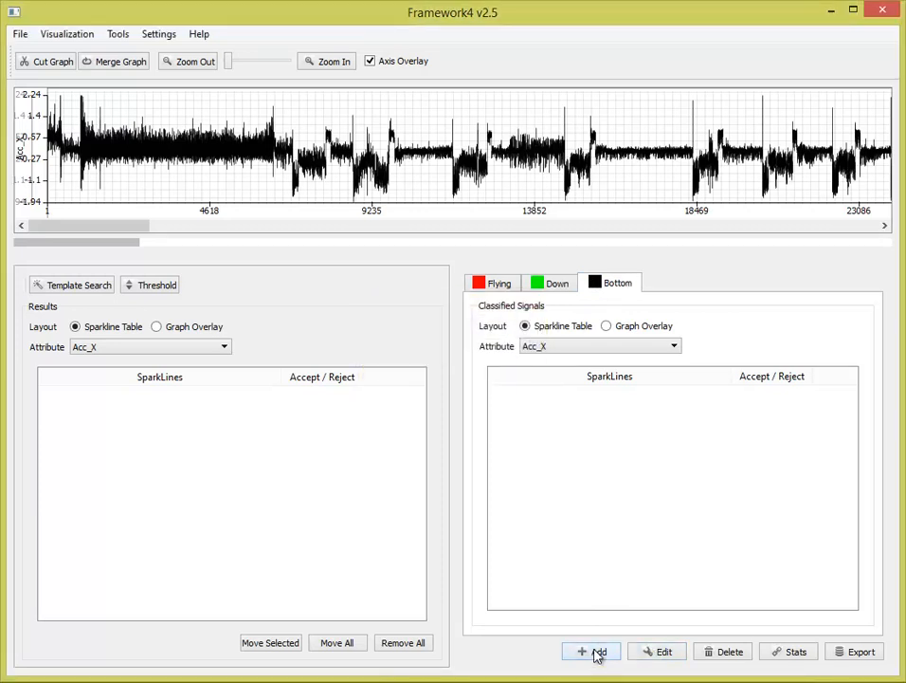
- Add a fourth classification group named Up
click(598, 652)
text(Up)
key(Return)
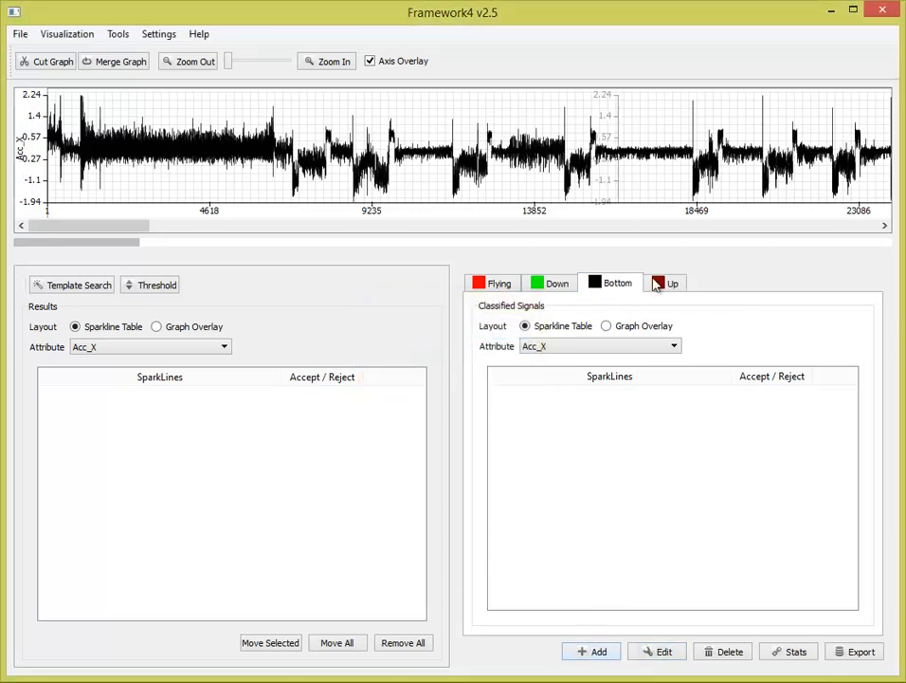
- Look through the new groups and preview Flying's Graph Overlay layout, returning to its Sparkline Table
click(659, 281)
click(501, 283)
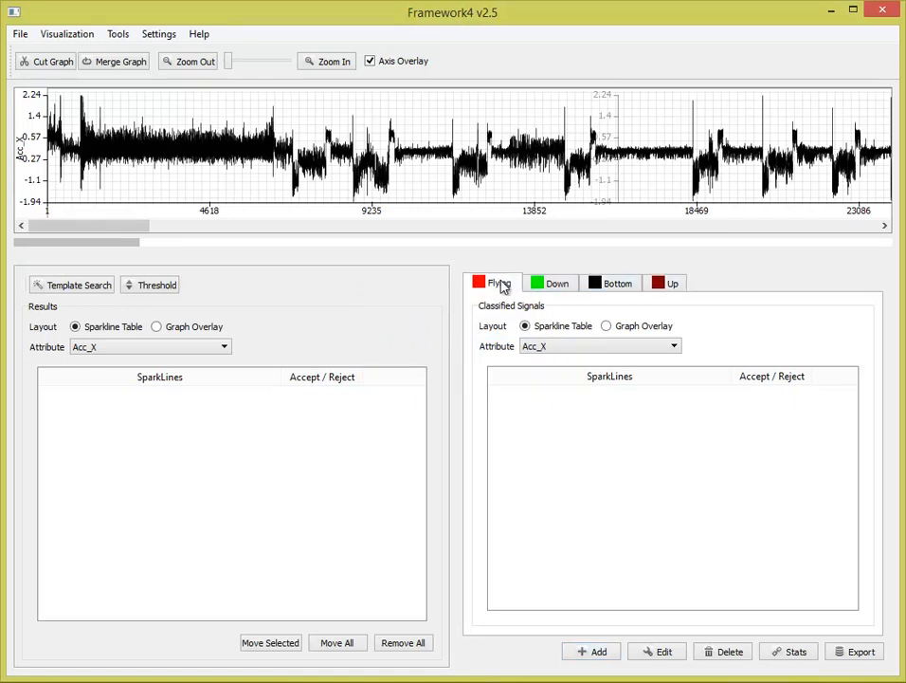
click(546, 288)
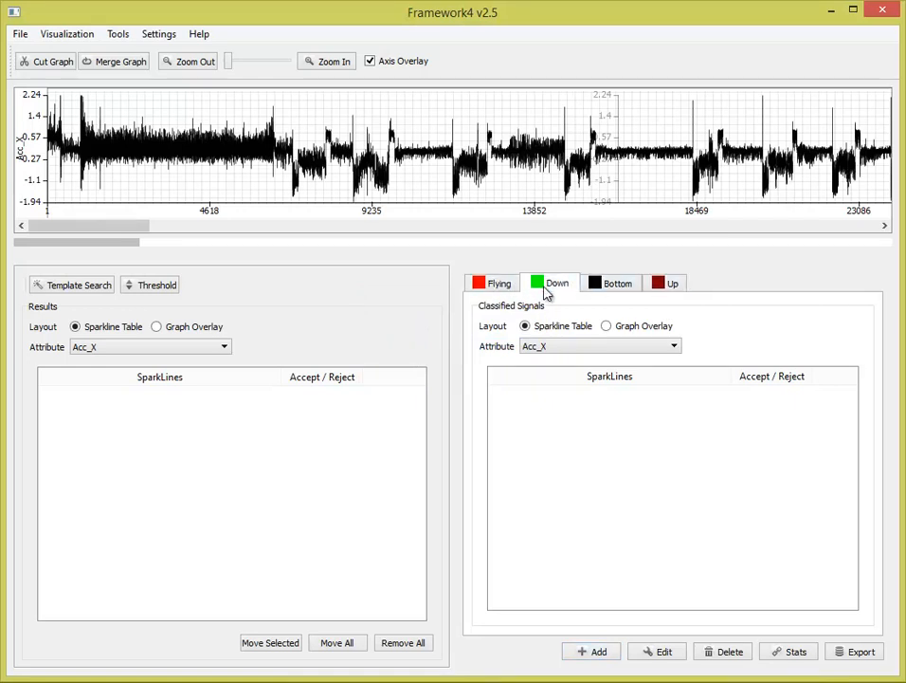
click(658, 290)
click(507, 287)
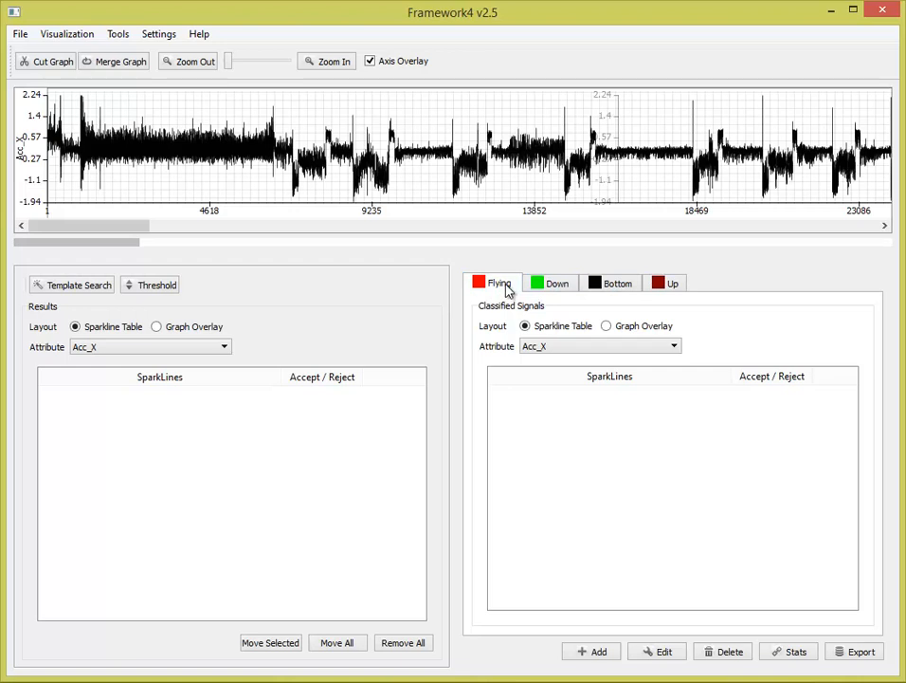
click(633, 328)
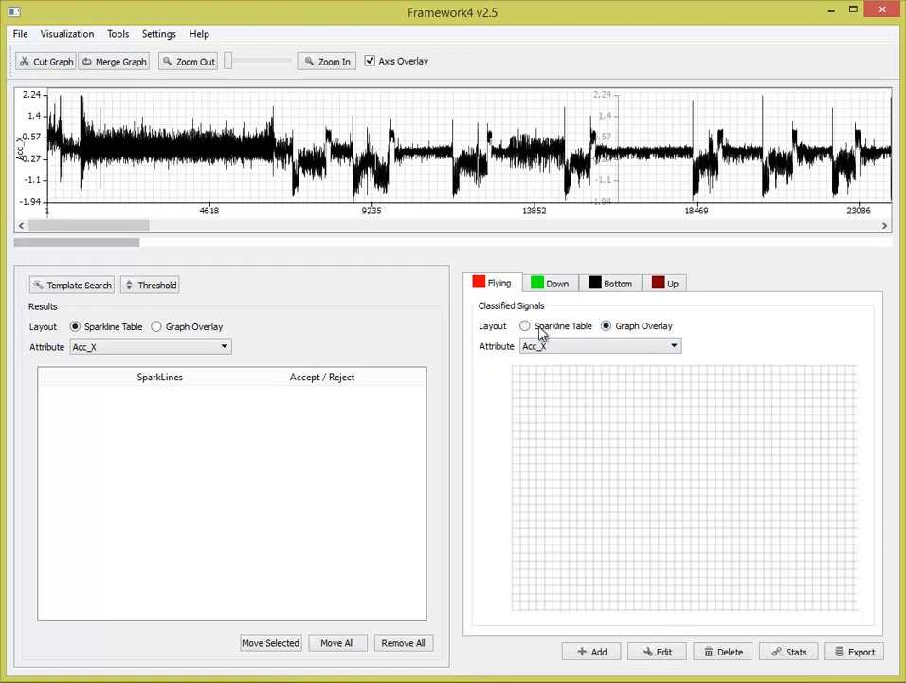
click(526, 326)
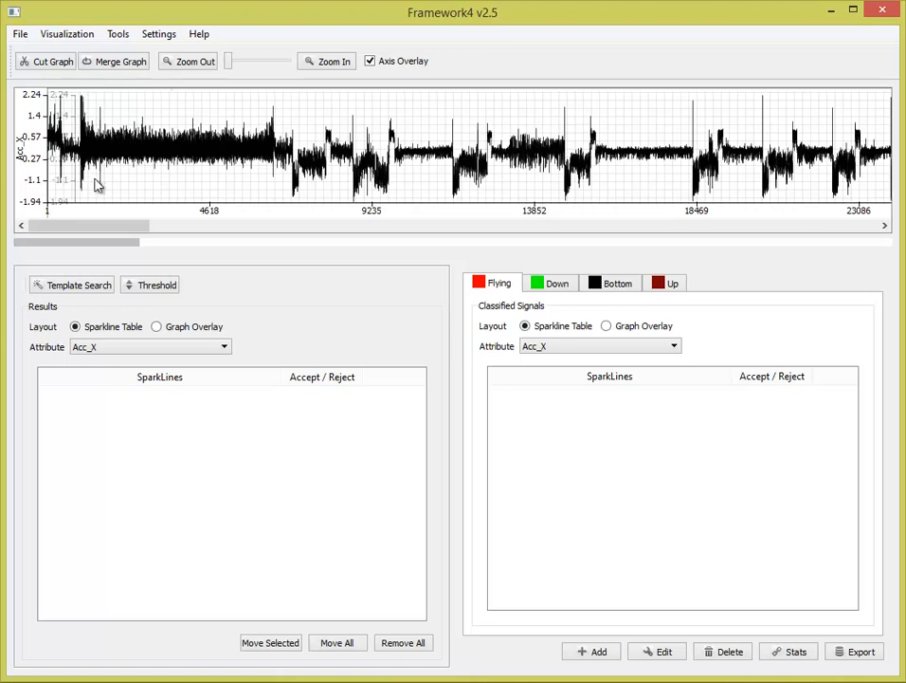
- Cut the dense signal block of about 5,400 items near the graph's start and place it in the Flying group
drag(84, 184, 275, 196)
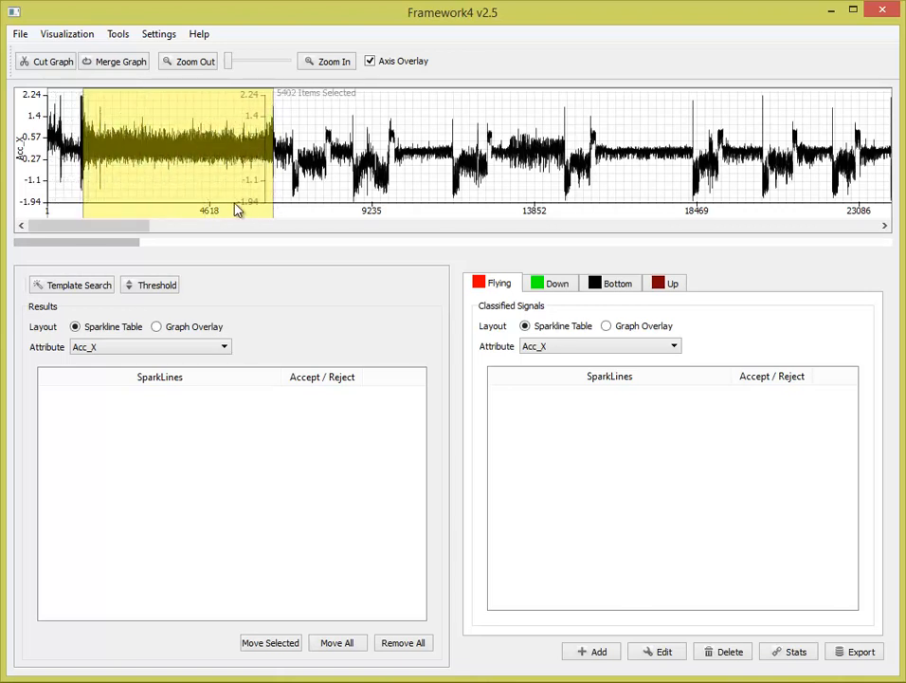
click(59, 61)
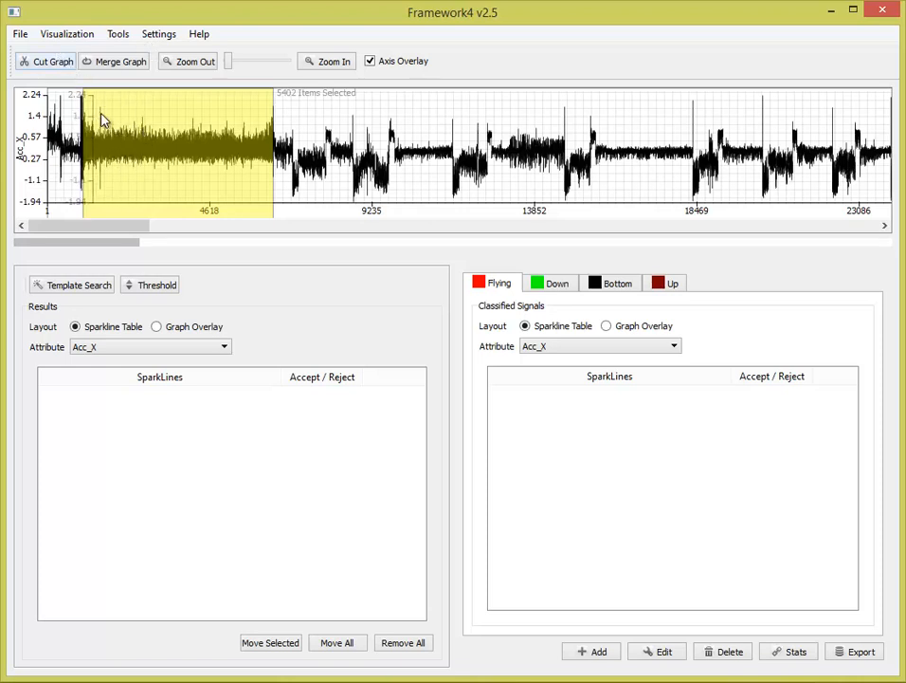
click(59, 66)
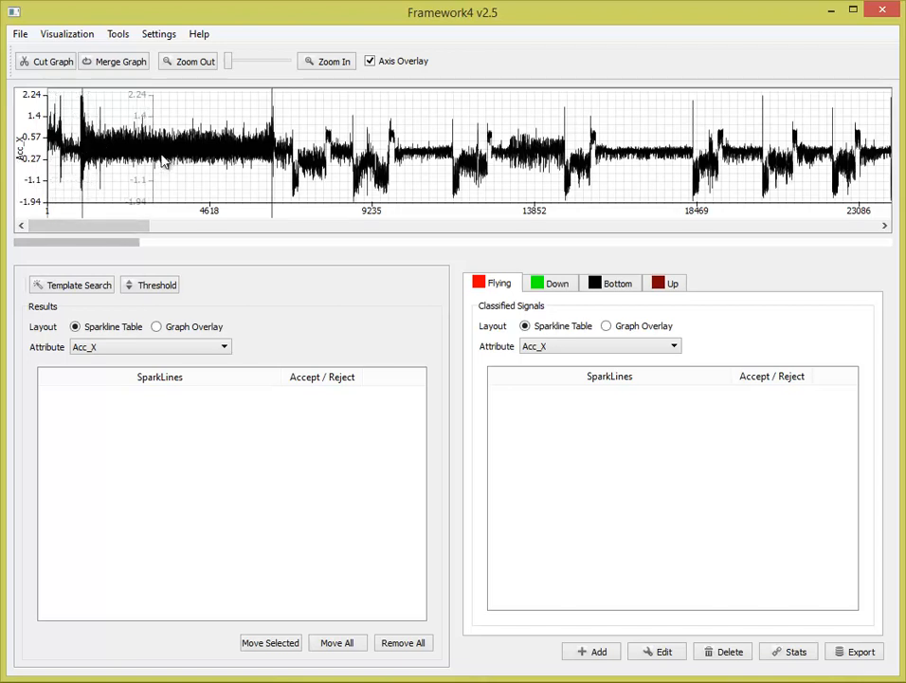
drag(163, 161, 501, 423)
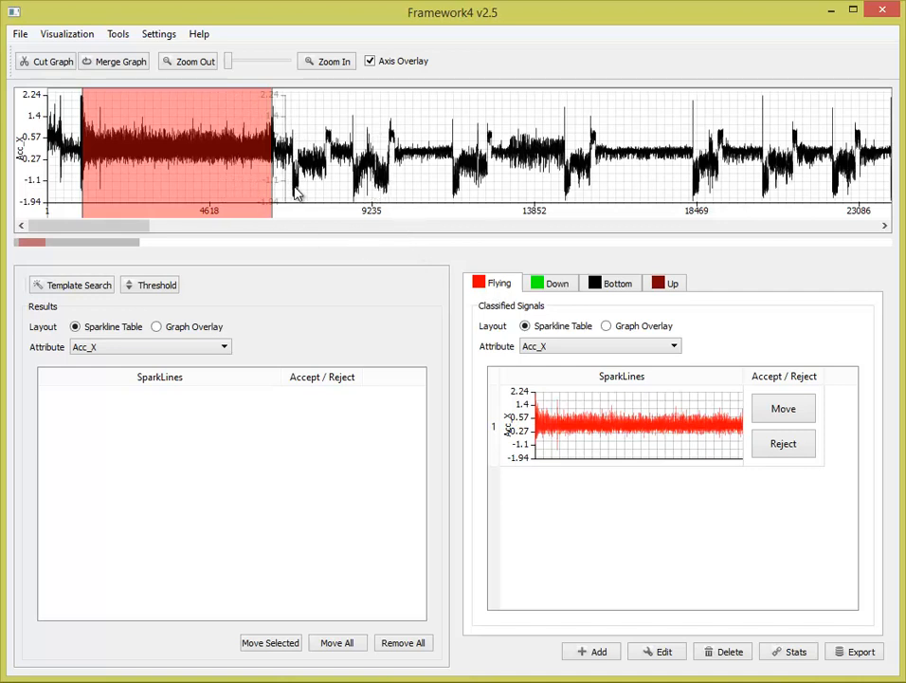
- Cut the sharp drop of about 323 items shortly after the Flying block and place it in the Down group
click(533, 283)
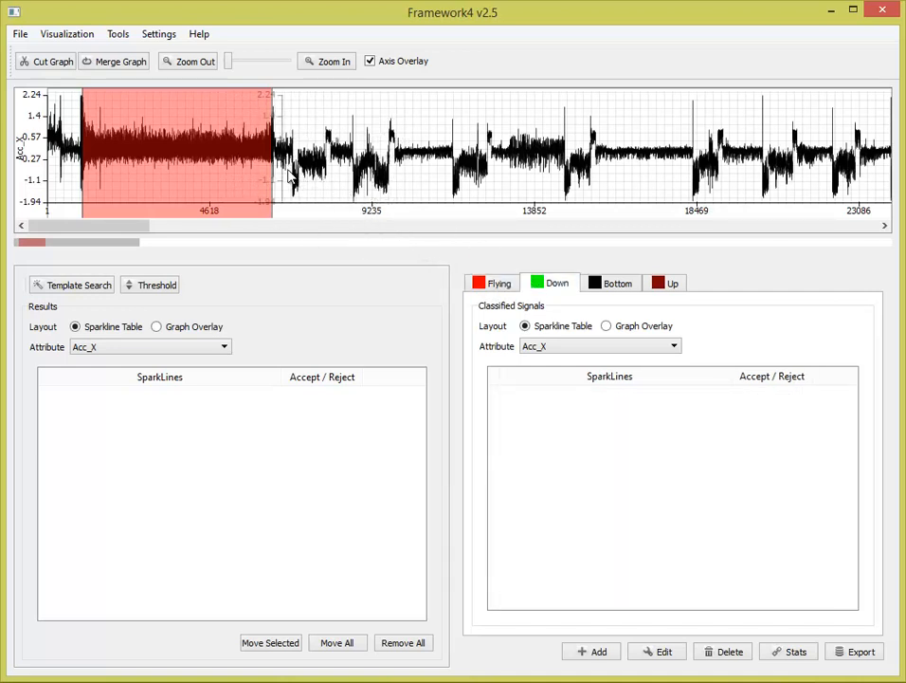
drag(288, 177, 300, 182)
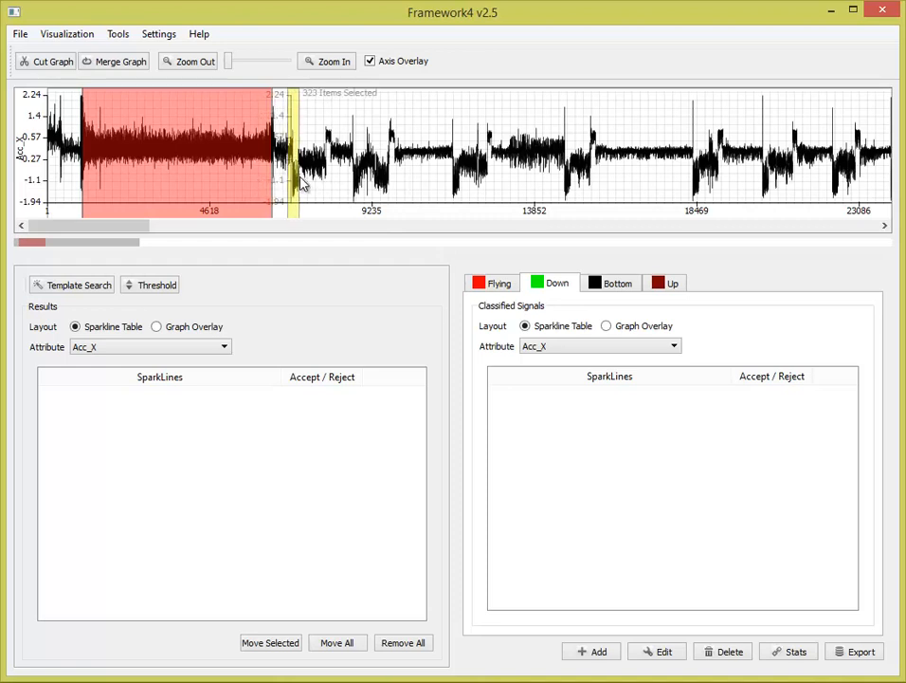
click(59, 61)
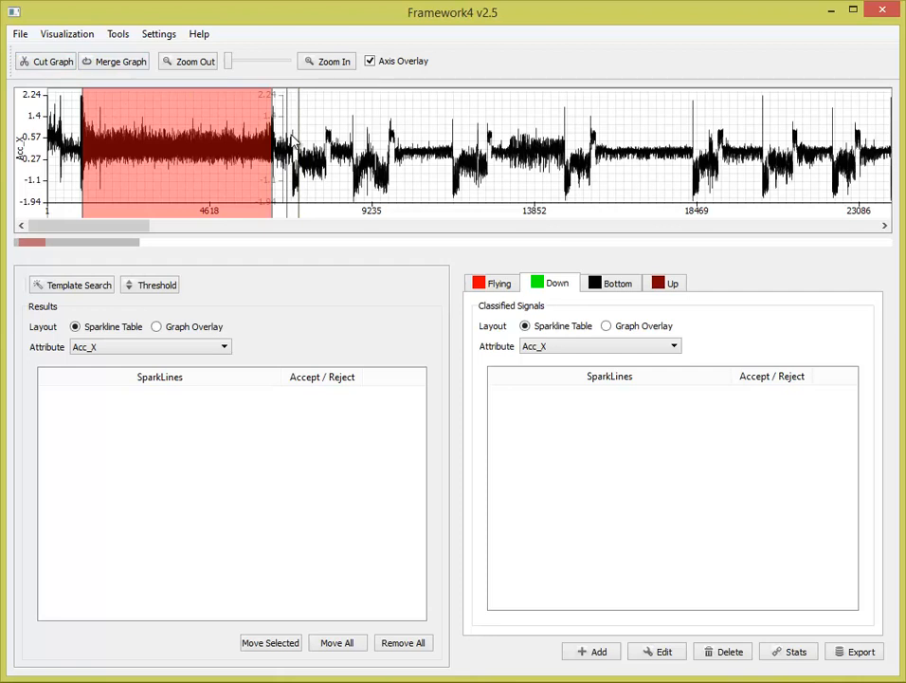
drag(291, 140, 520, 438)
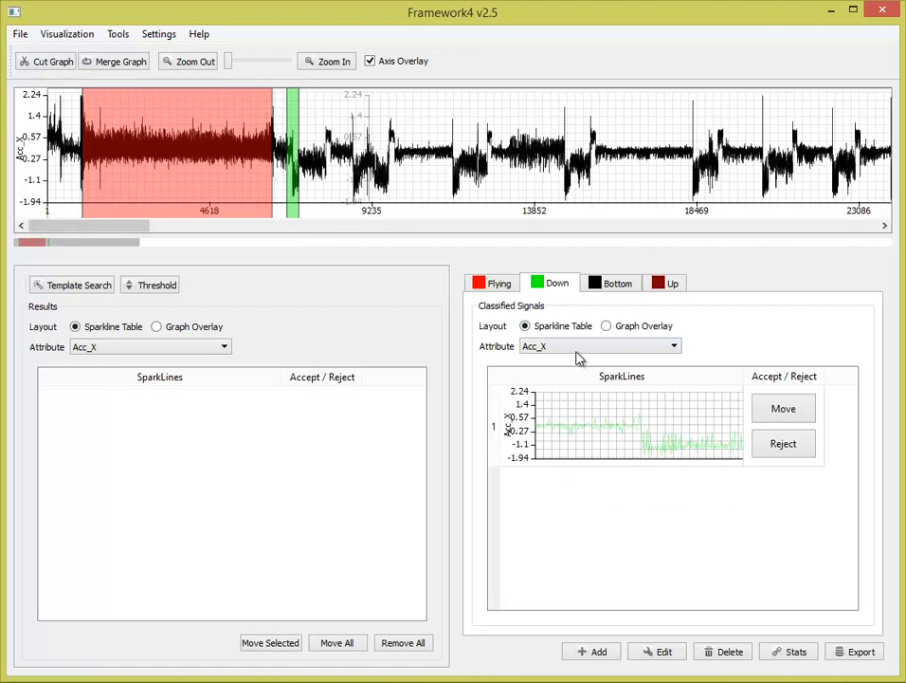
- Look through the classified signals of the Flying, Down, Bottom and Up groups, ending on Flying
click(554, 286)
click(606, 287)
click(654, 286)
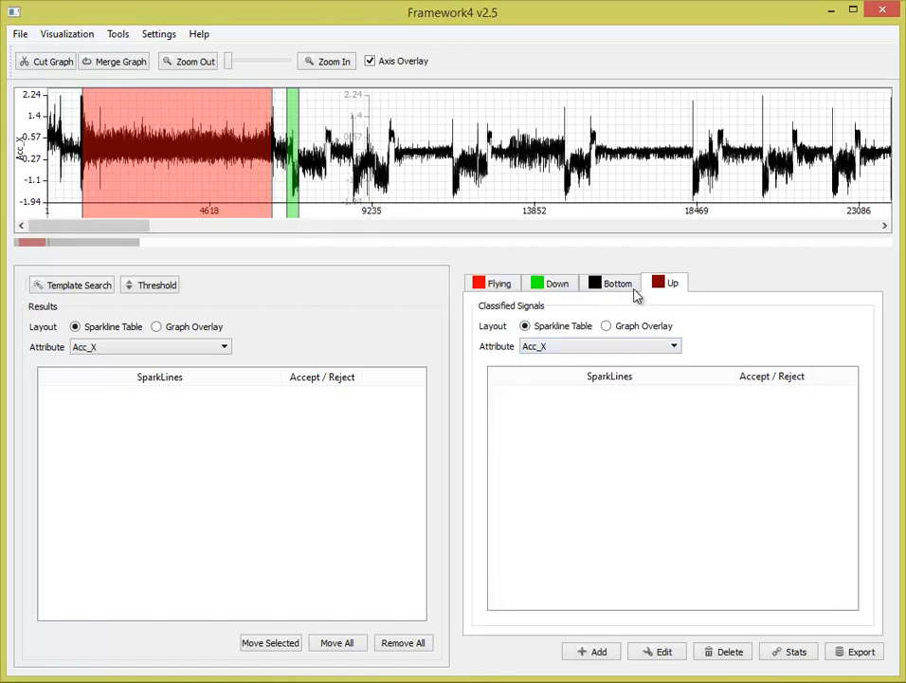
click(502, 284)
click(558, 286)
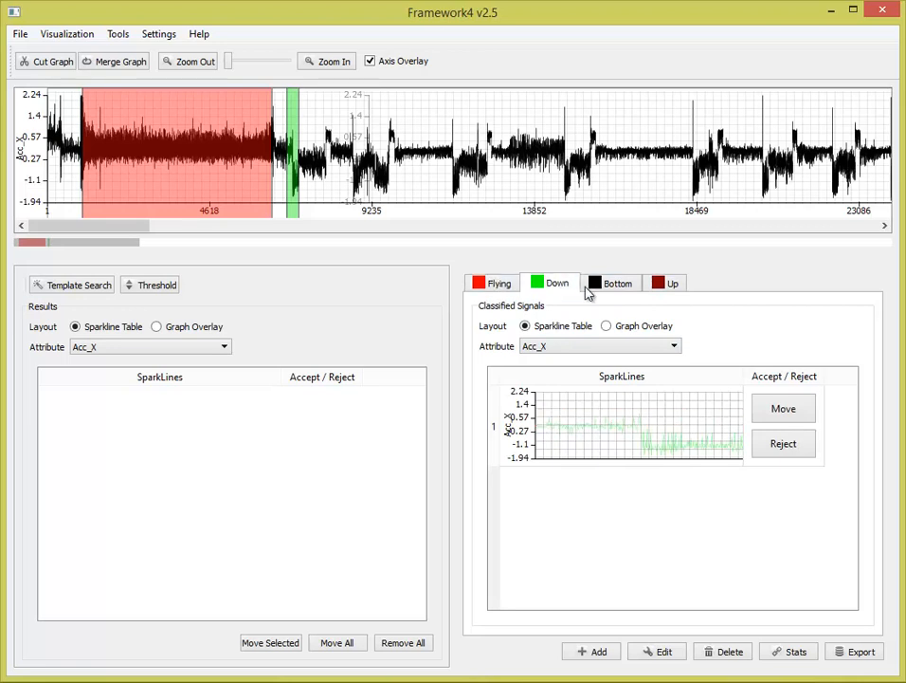
click(616, 285)
click(662, 286)
click(515, 293)
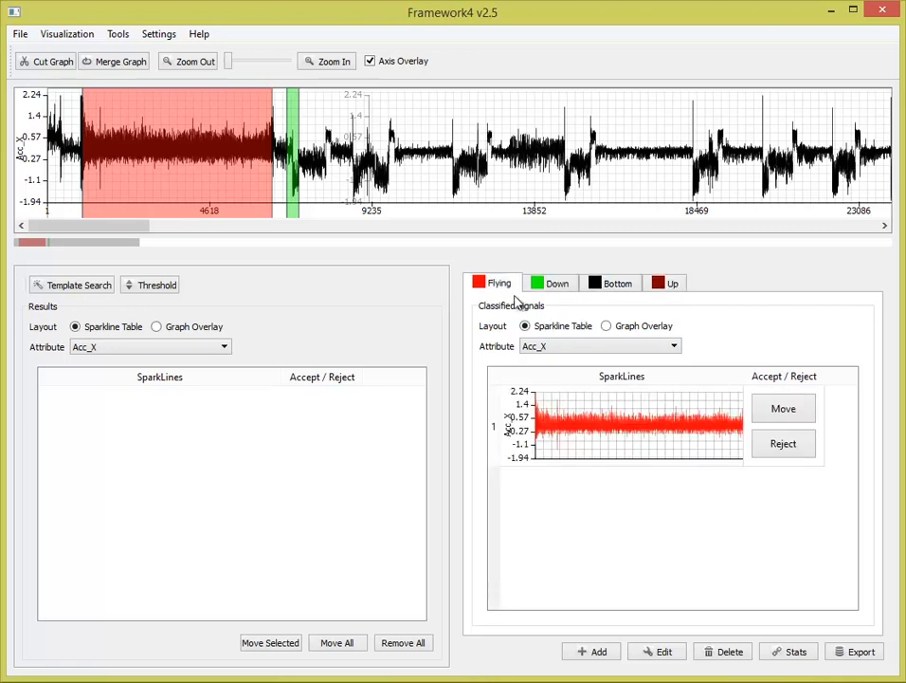
- Reject the classified segment in the Flying group and place the same signal block back into Flying
click(615, 431)
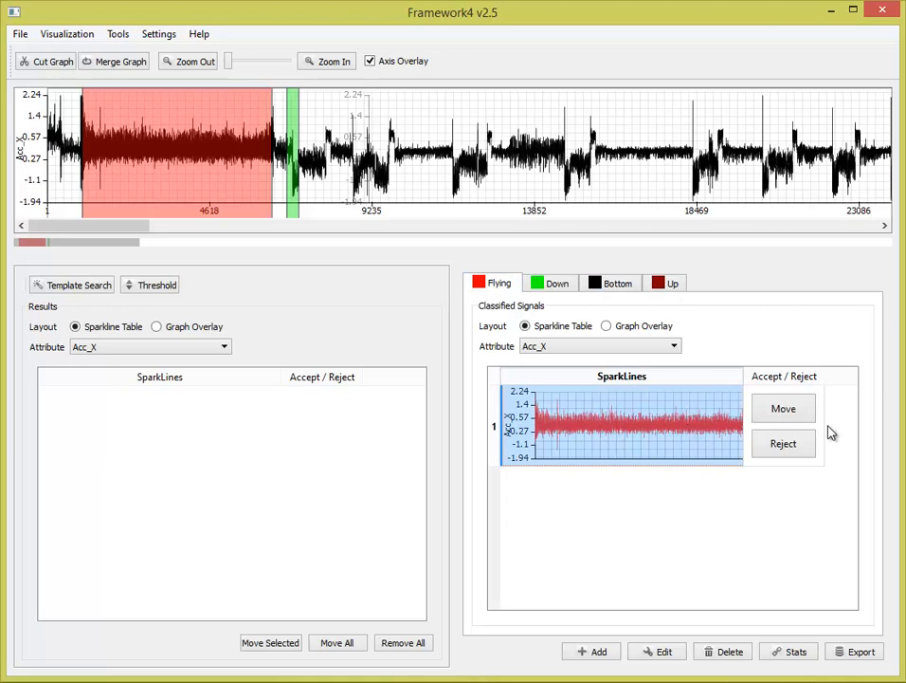
click(810, 451)
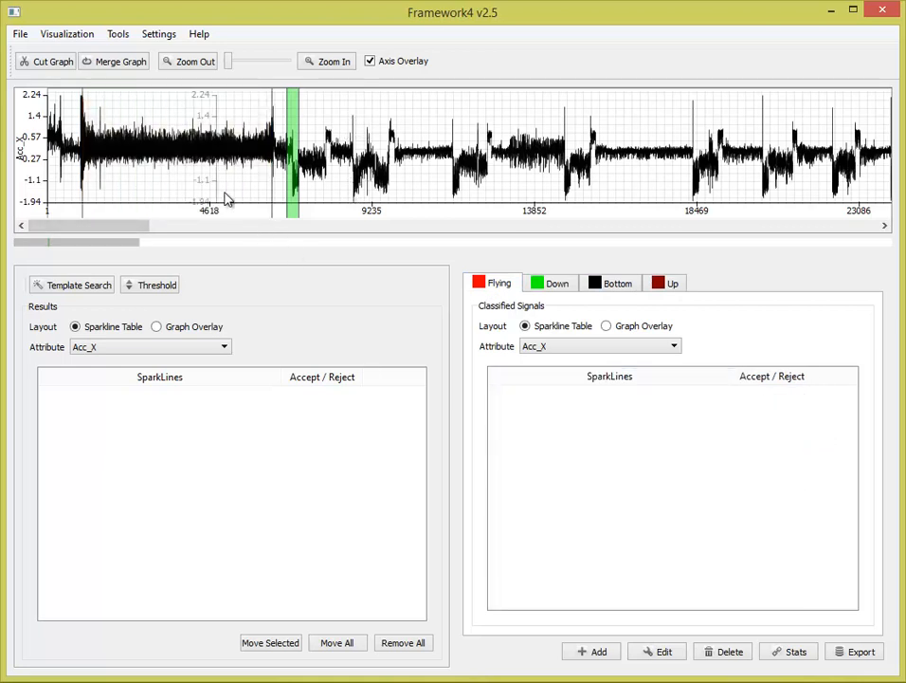
drag(228, 199, 589, 453)
- Review the target behaviours offered for moving the Flying segment, leaving it in Flying
click(644, 435)
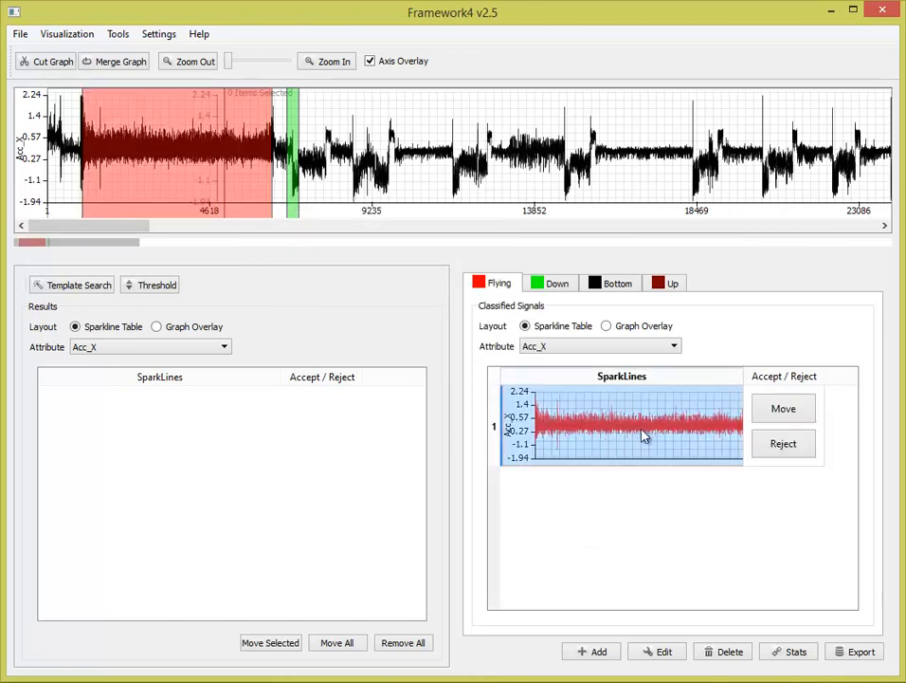
click(783, 415)
click(458, 358)
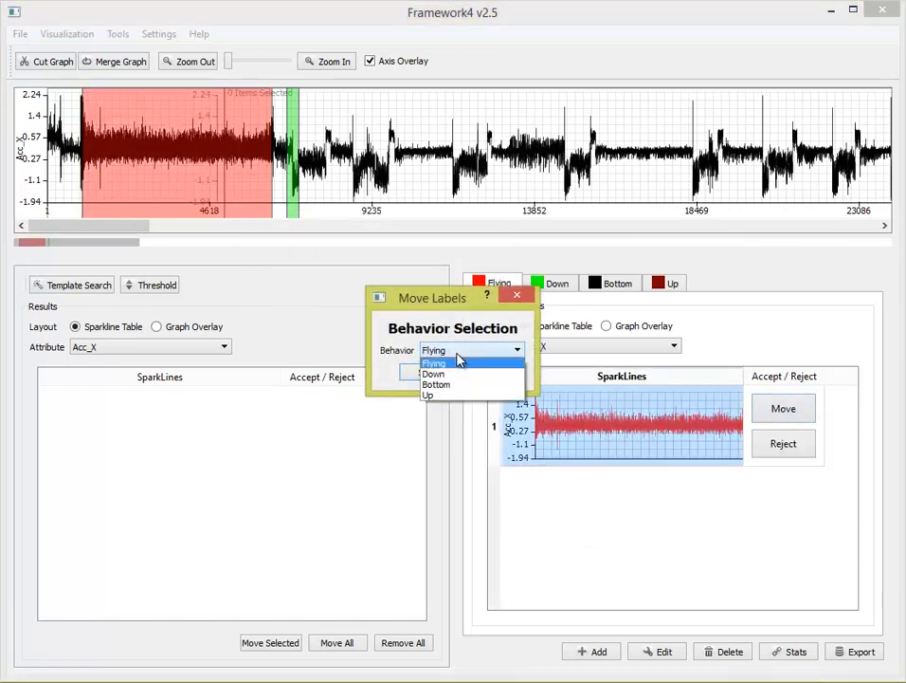
click(461, 357)
click(490, 373)
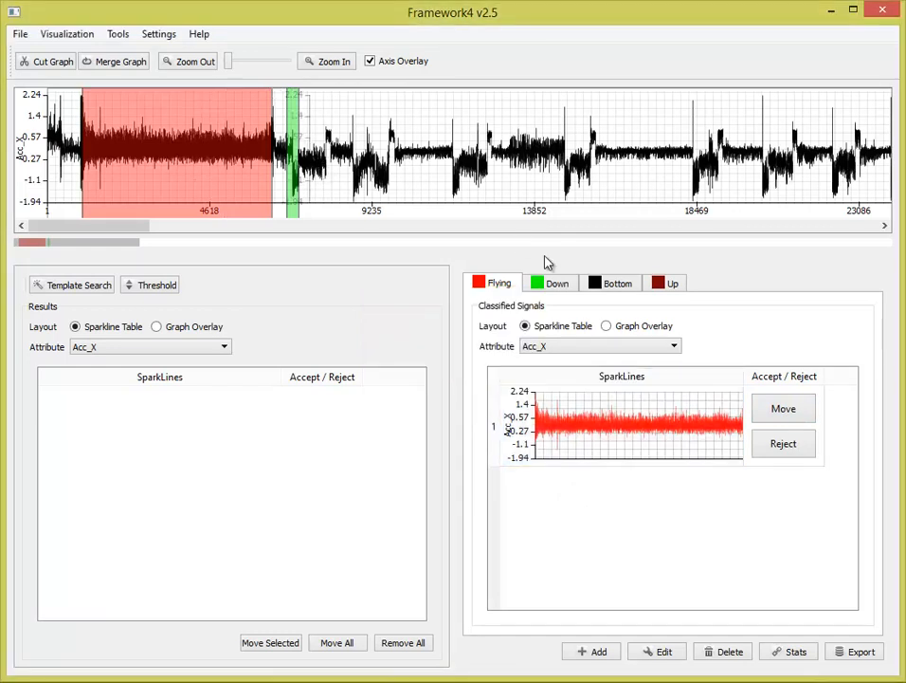
- Cut the short rise at the end of the first dip and place it in the Up group
click(612, 289)
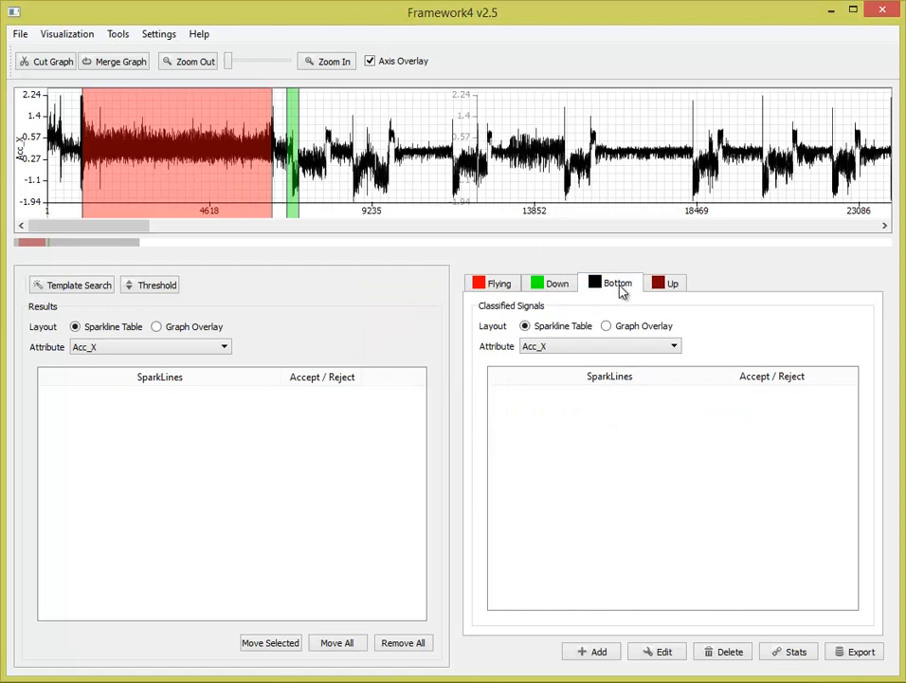
click(666, 289)
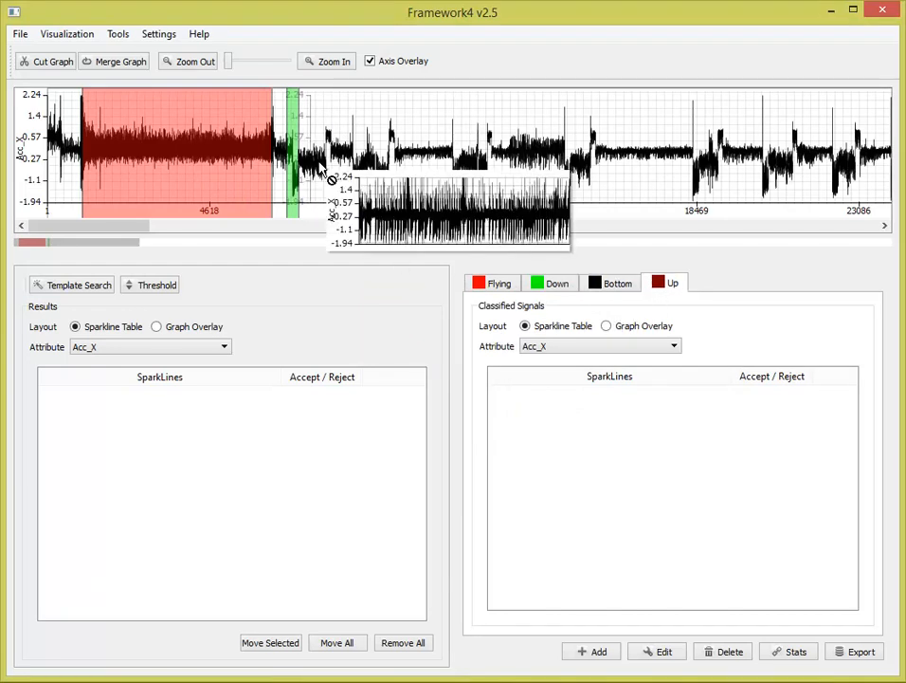
drag(323, 176, 522, 406)
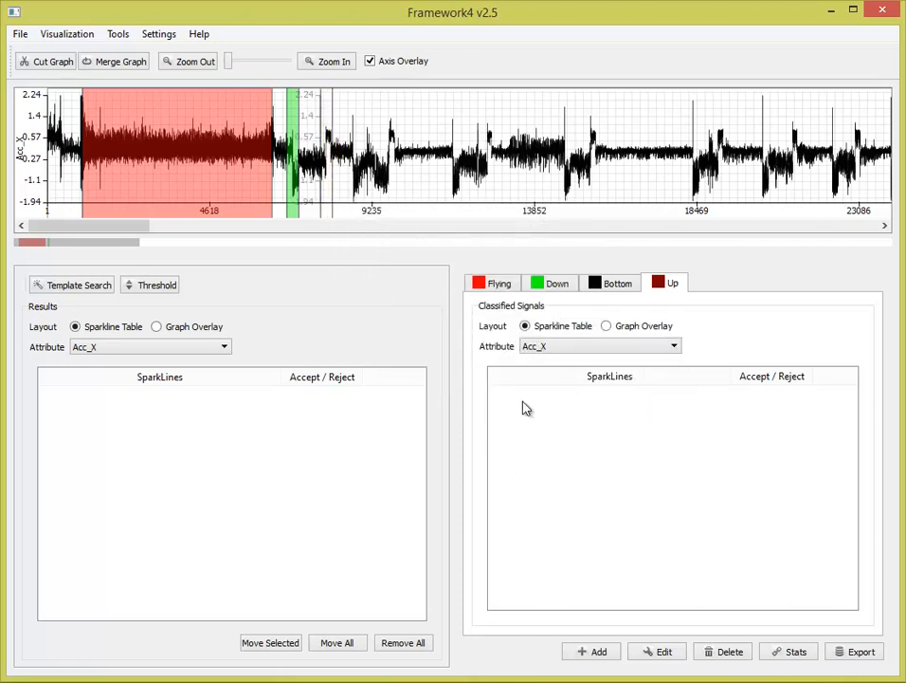
- Place the stretch between the first Down and Up segments in the Bottom group
click(606, 284)
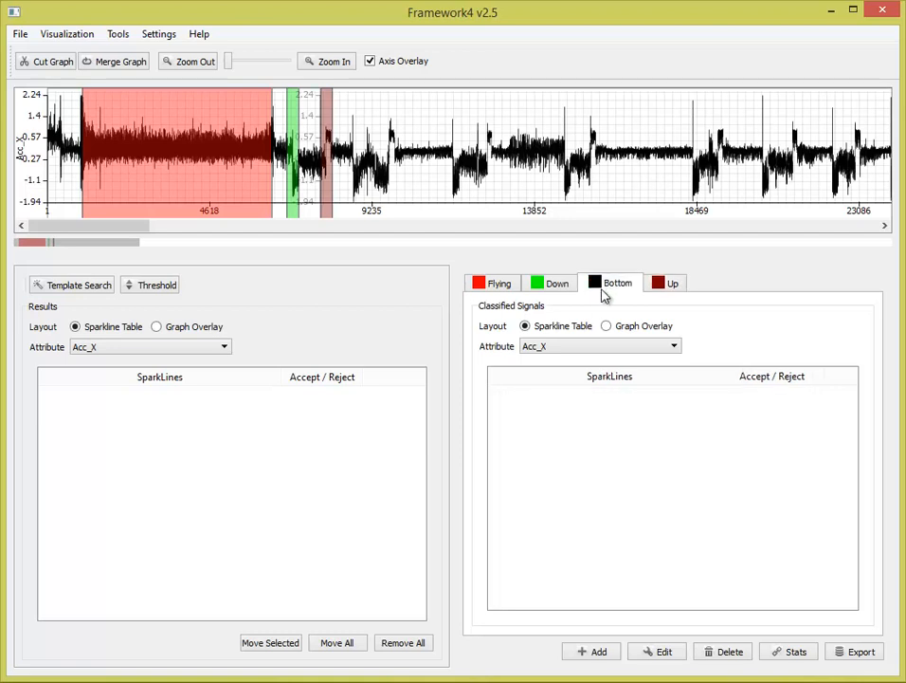
right_click(309, 122)
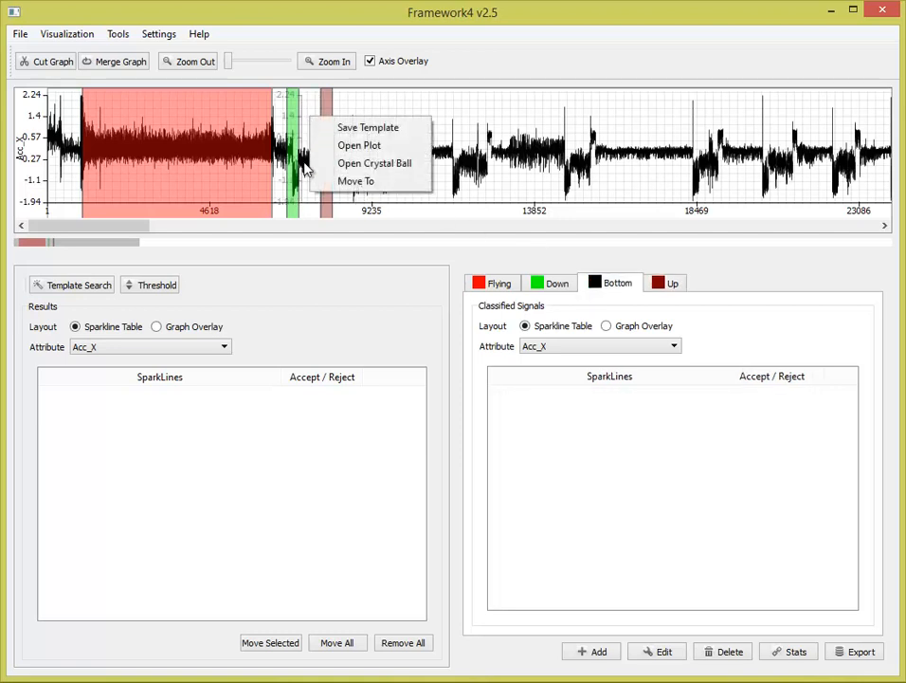
click(307, 205)
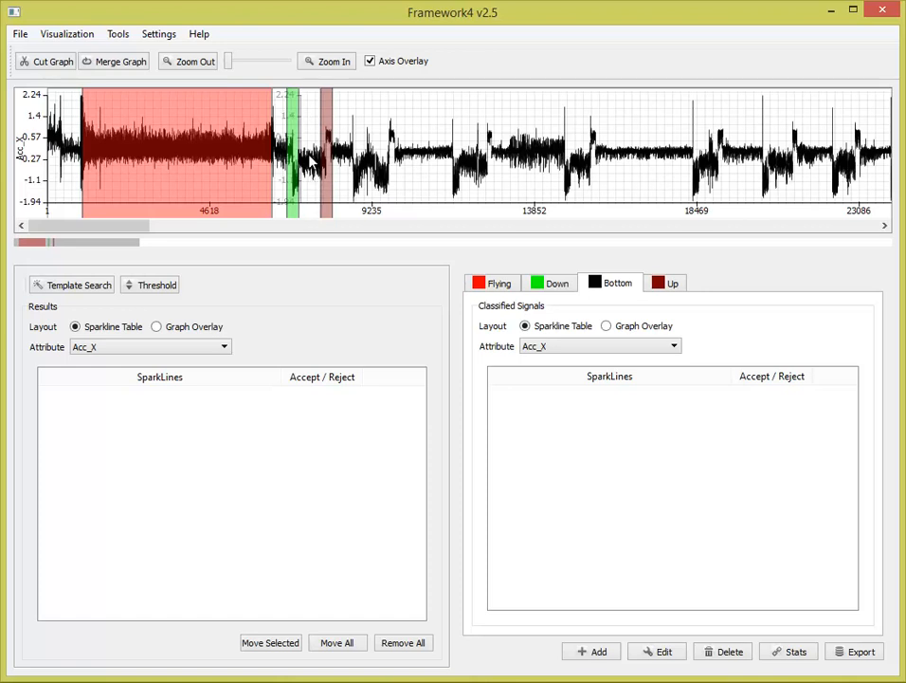
drag(313, 161, 592, 438)
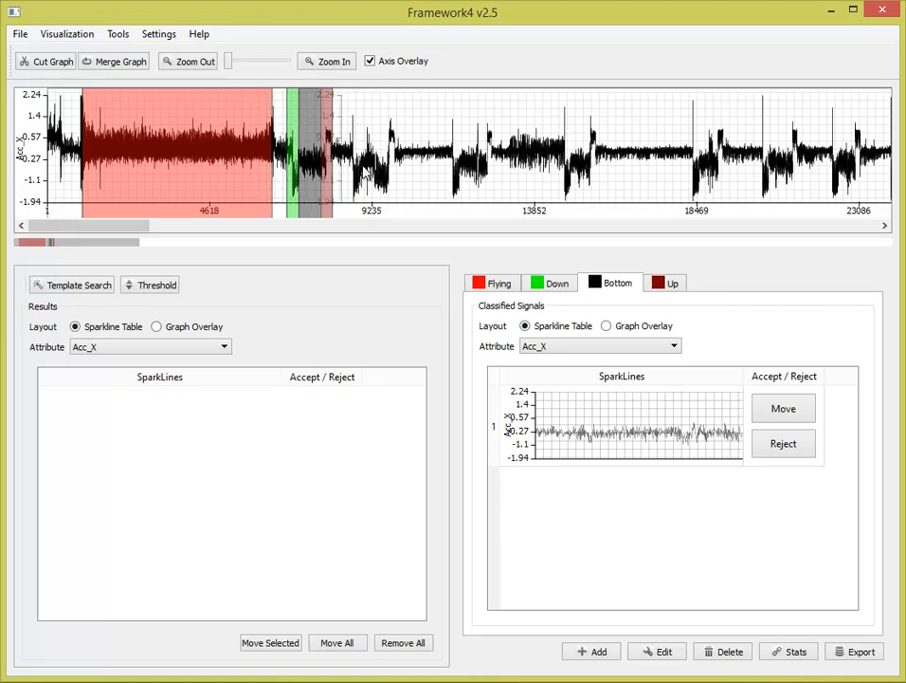
- Cut the drop of about 300 items at the start of the second dip and place it in the Down group
click(665, 290)
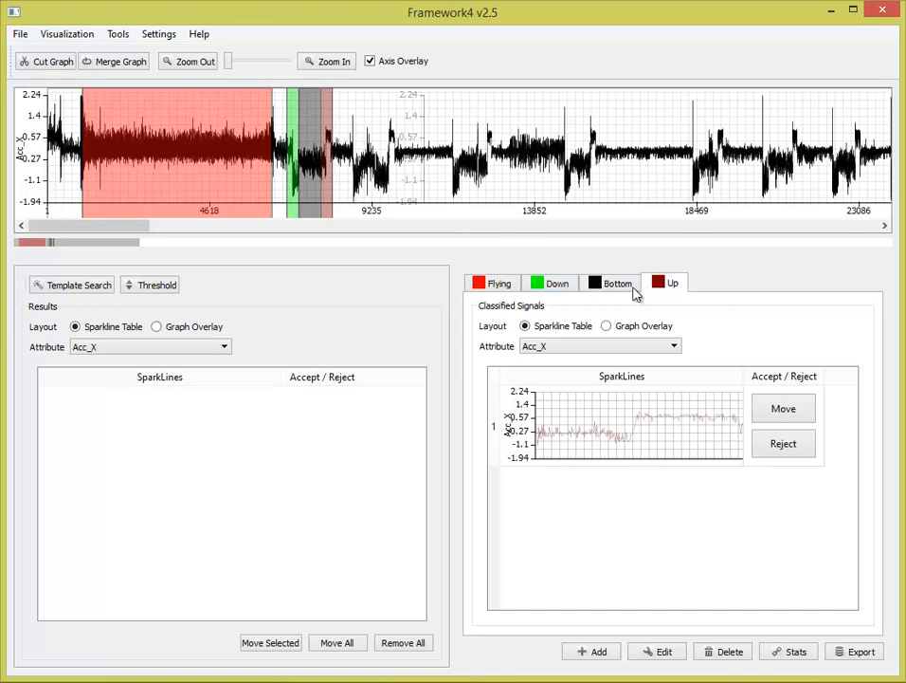
click(556, 289)
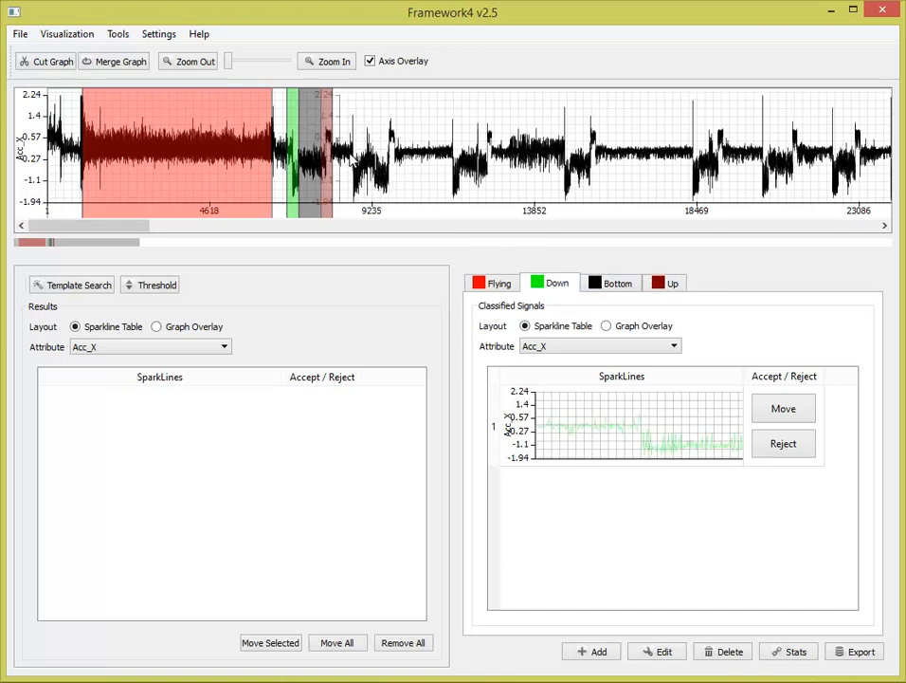
drag(349, 161, 359, 163)
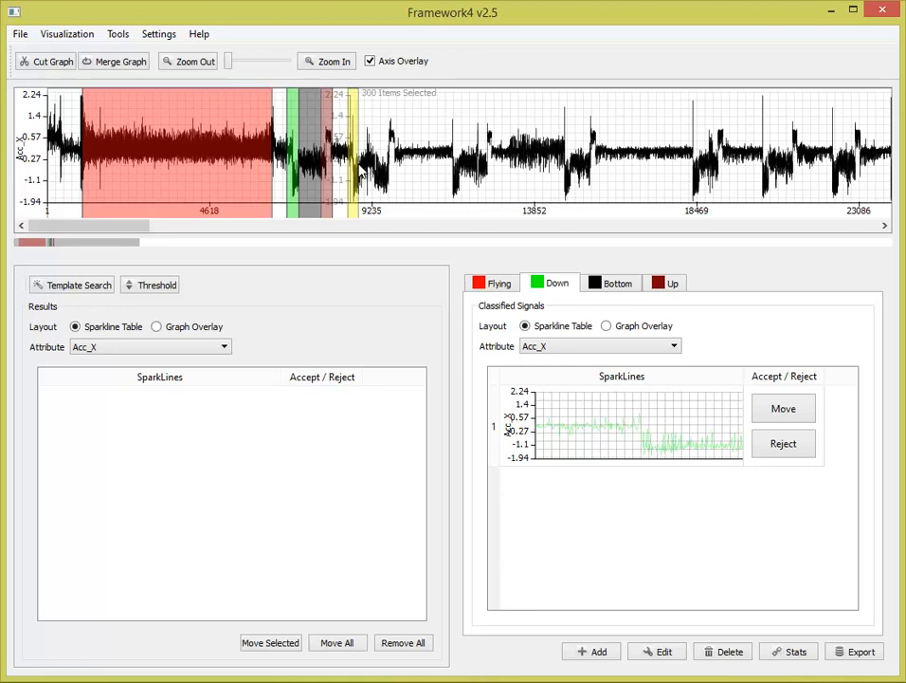
click(360, 169)
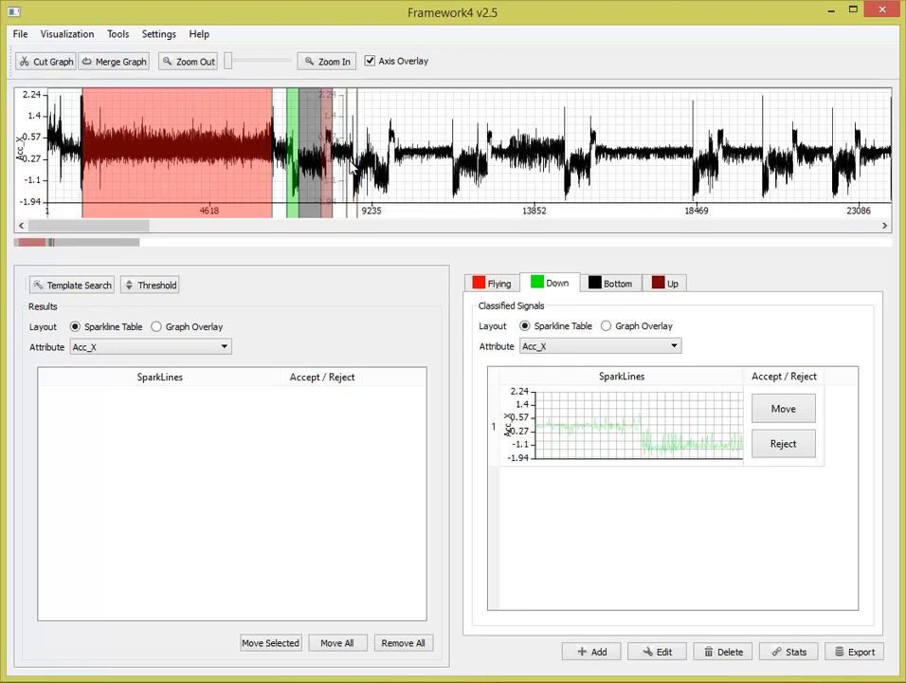
drag(352, 167, 563, 500)
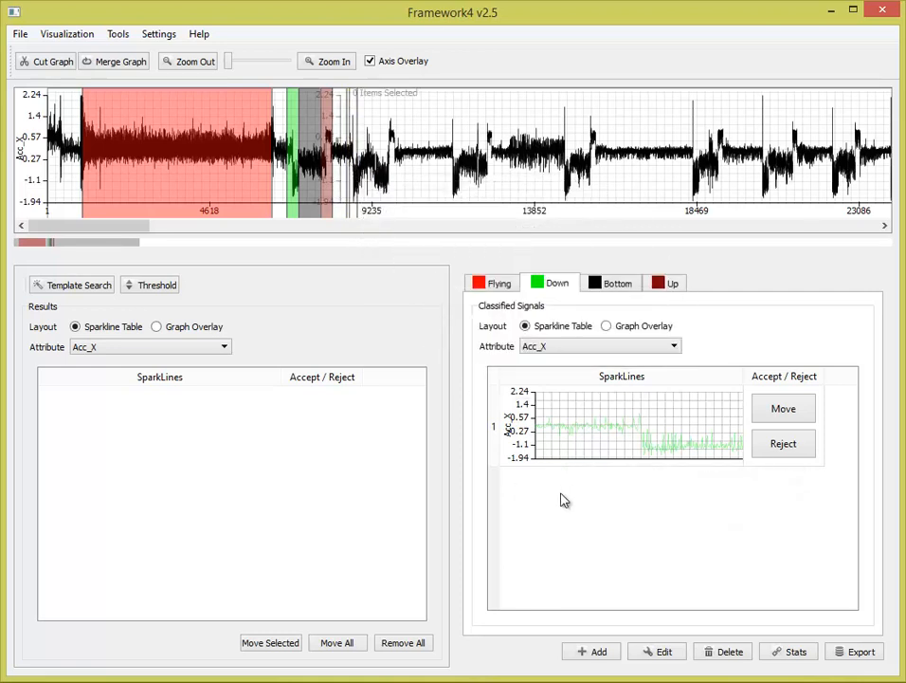
- Place the second dip's closing rise in the Up group and the stretch before it in the Bottom group
click(672, 287)
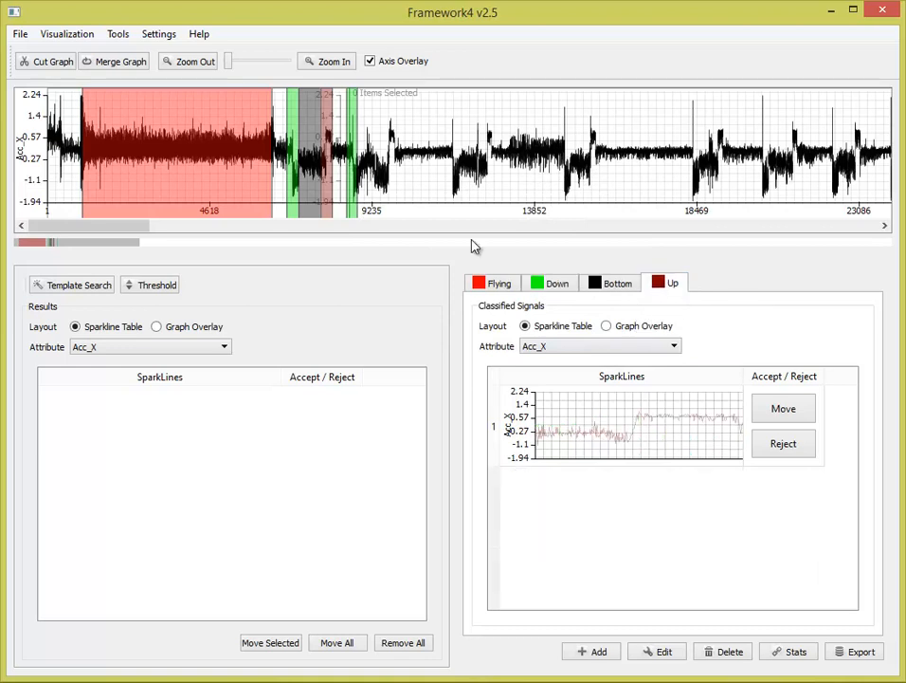
drag(383, 173, 601, 513)
click(616, 282)
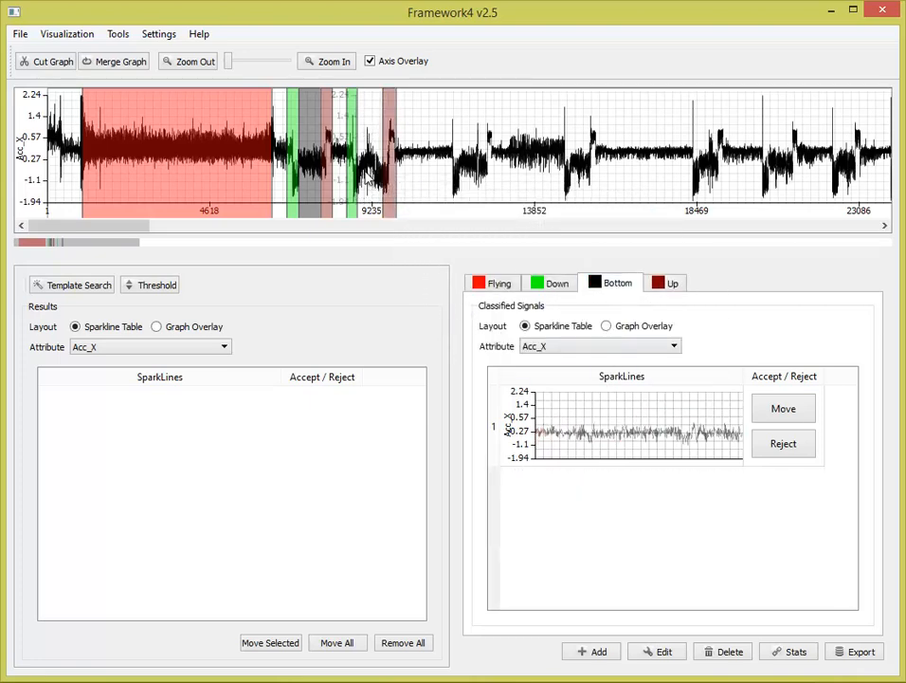
drag(368, 180, 537, 453)
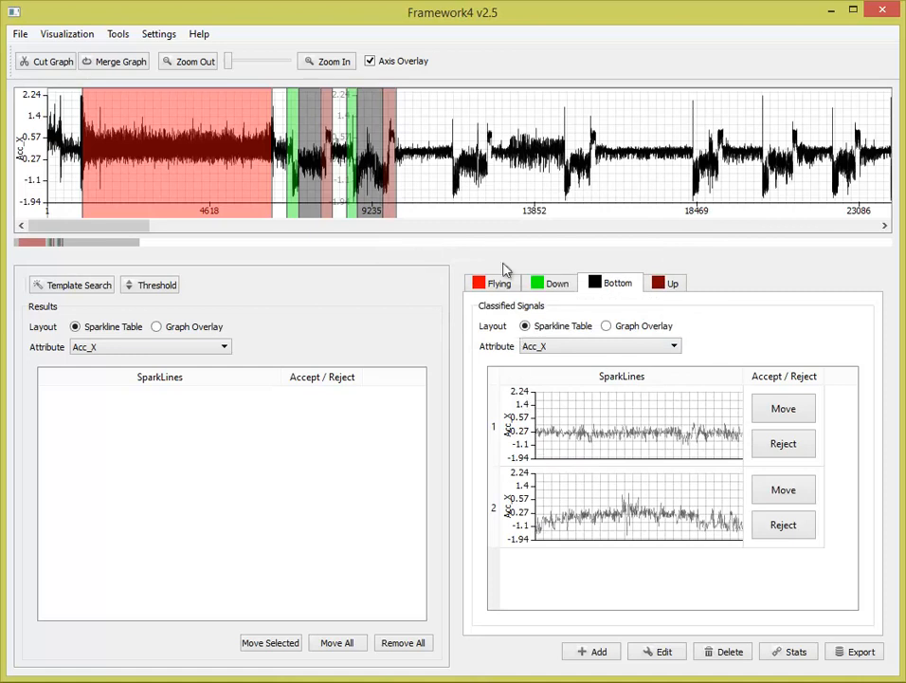
- Compare the classified segments of the Down group and then the Up group in the Graph Overlay layout
click(545, 290)
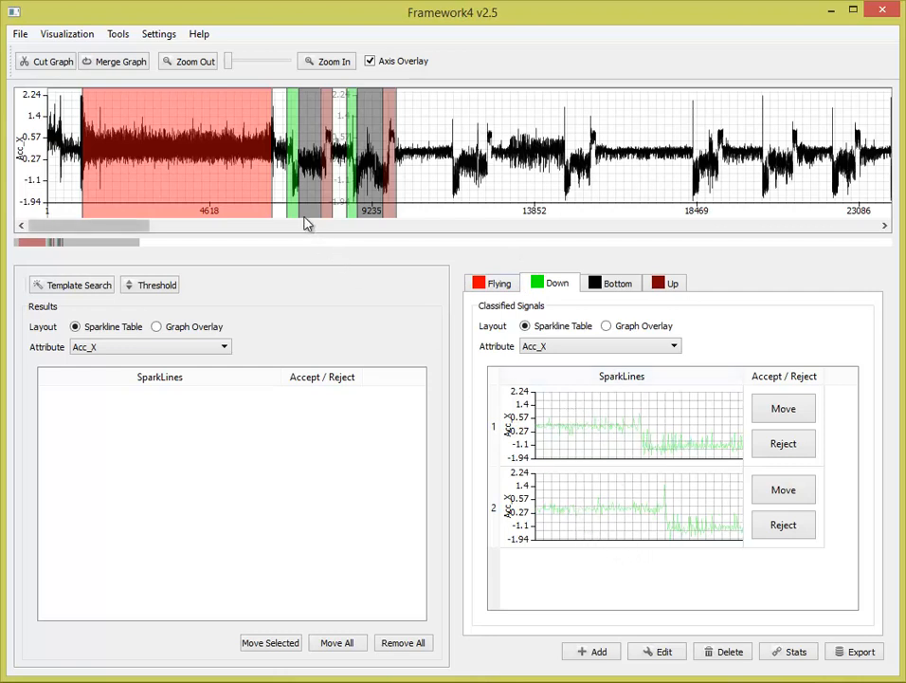
click(644, 330)
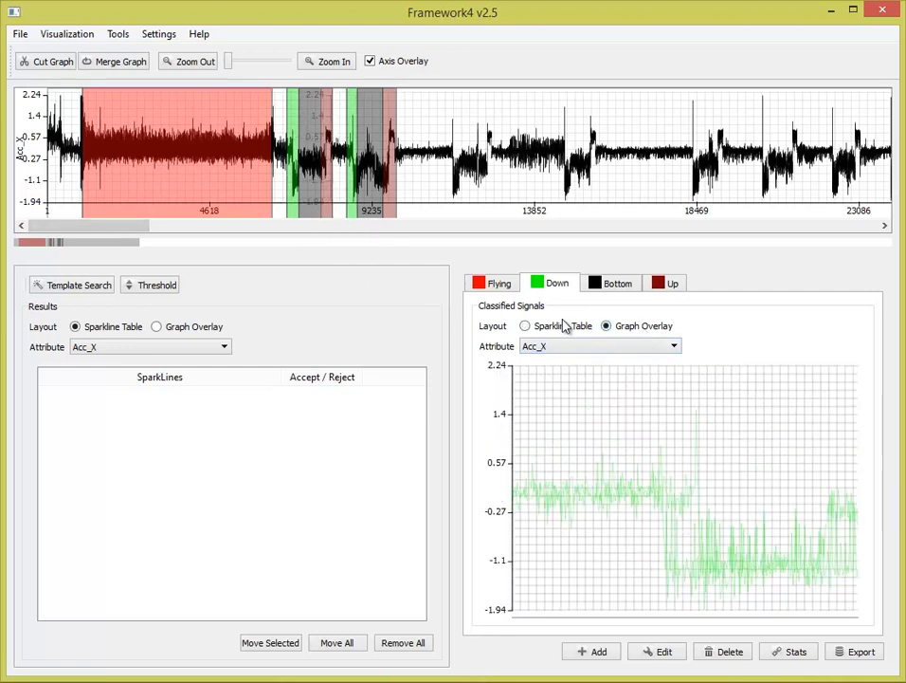
click(665, 283)
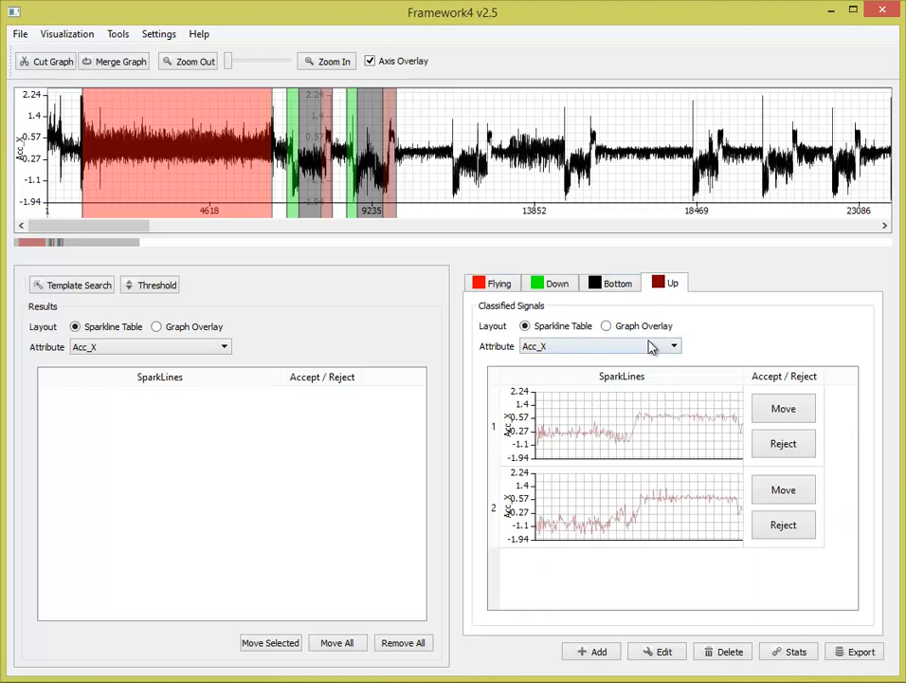
click(643, 329)
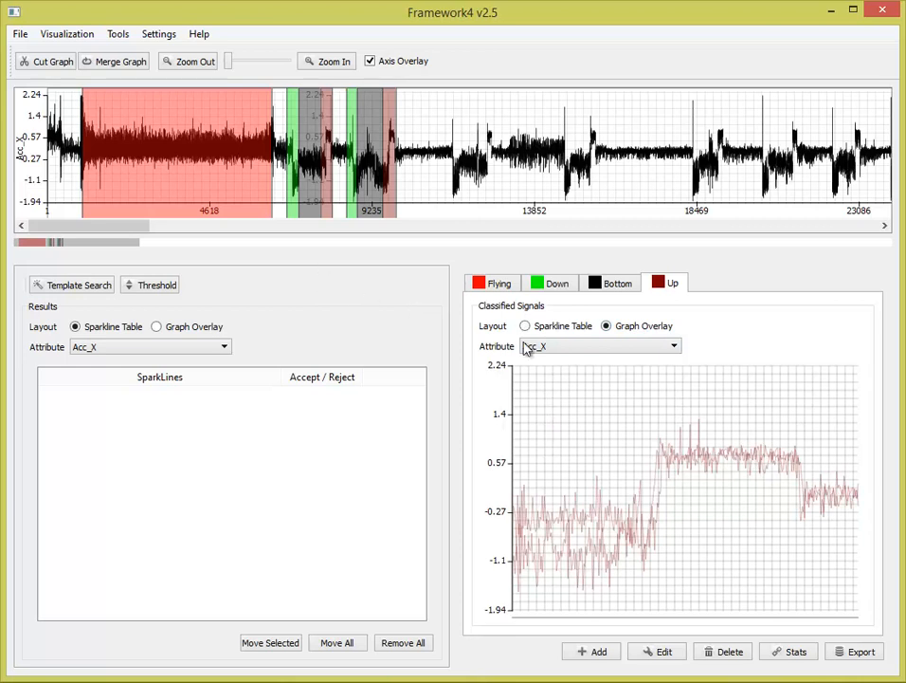
- Review the Up group's behaviour statistics for one attribute, and look at the label export options without saving a file
click(780, 654)
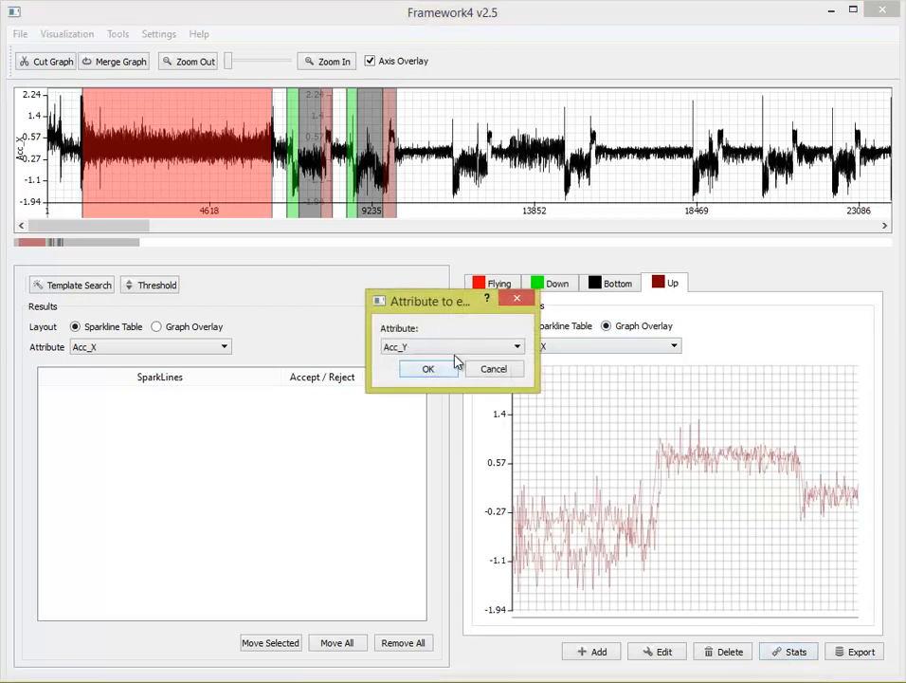
click(469, 347)
click(469, 355)
click(444, 371)
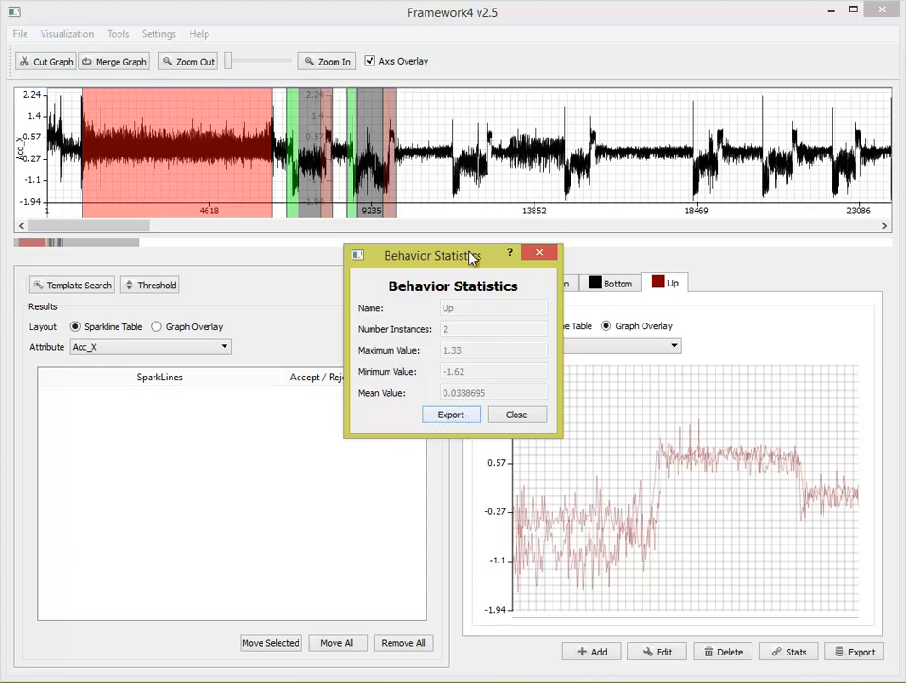
click(516, 415)
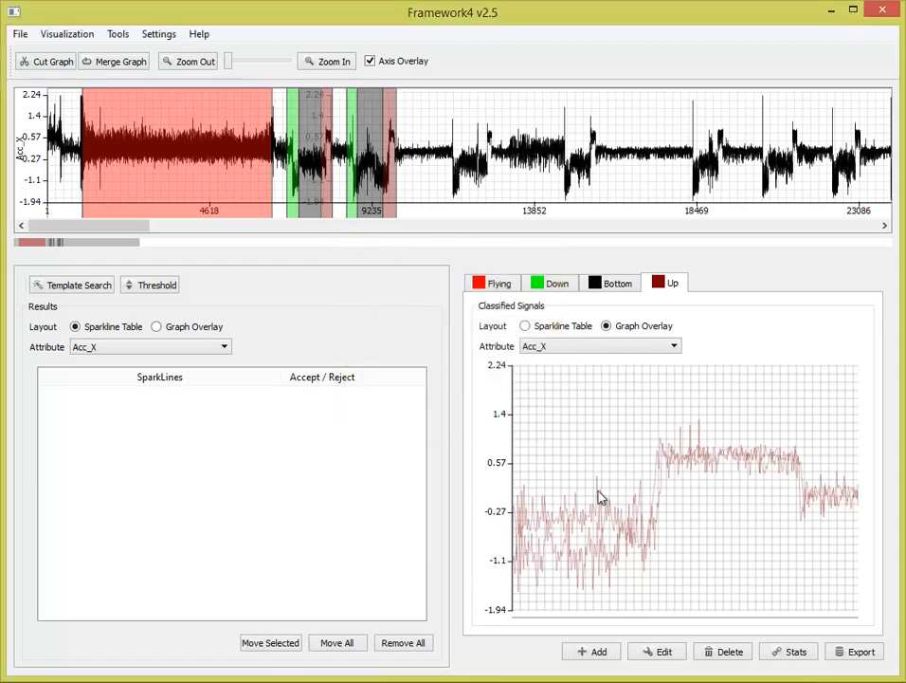
click(853, 651)
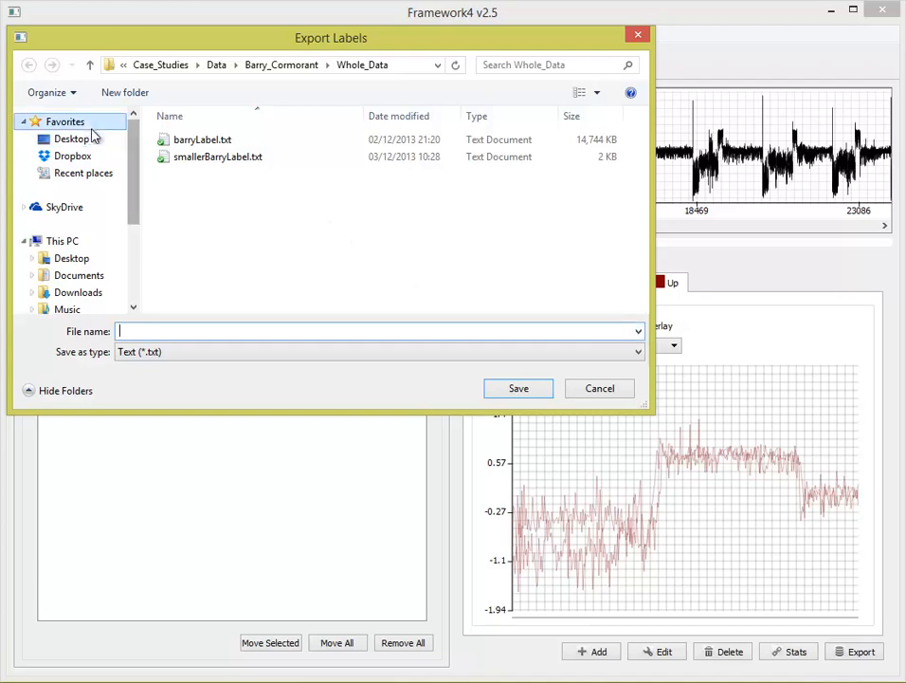
click(598, 397)
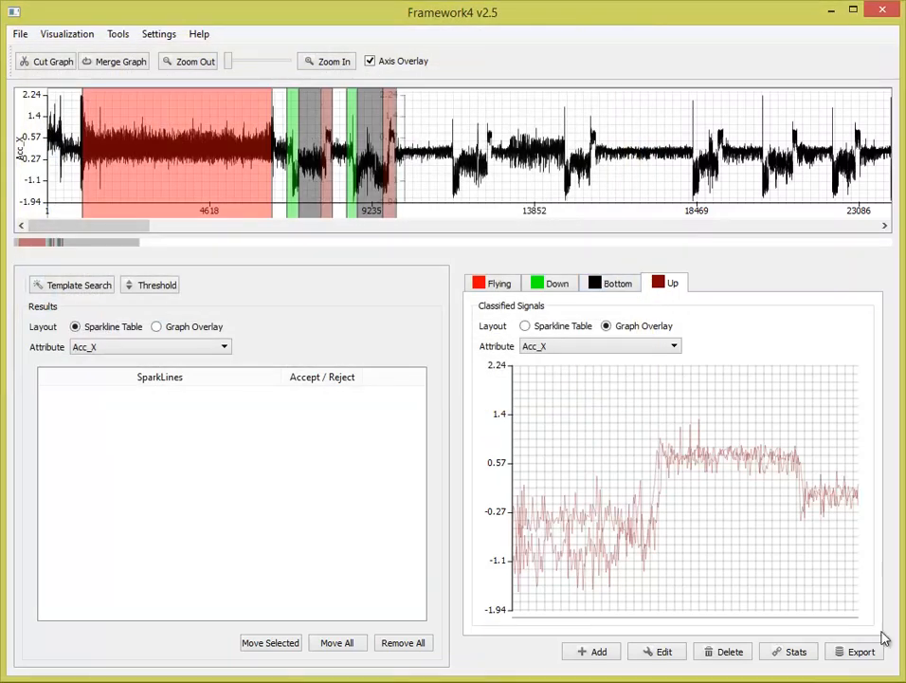
- Show the Flying group and select about 670 items around the sharp drop that starts the third dip
click(484, 287)
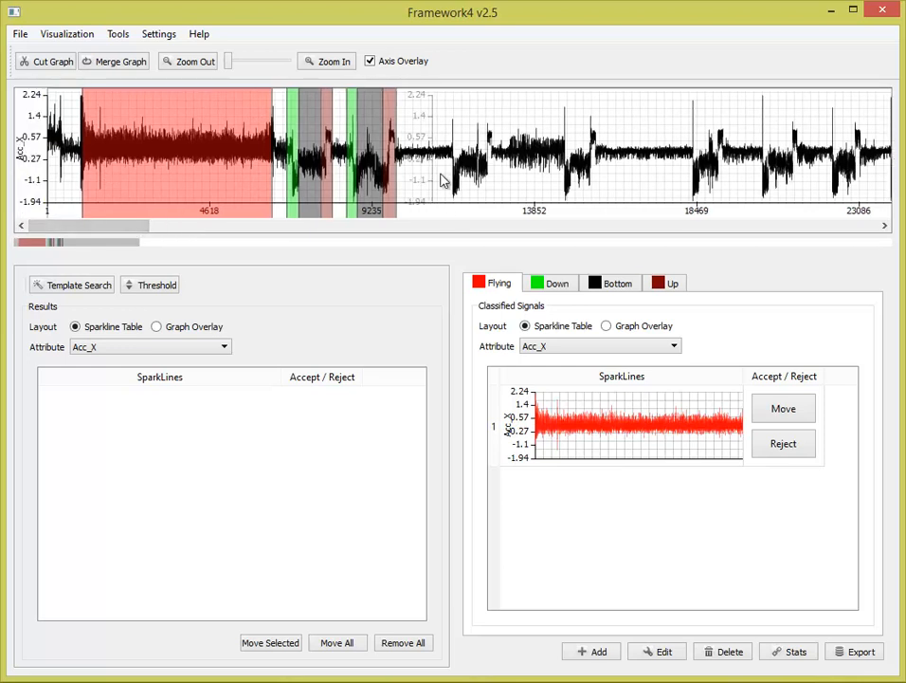
drag(464, 180, 443, 180)
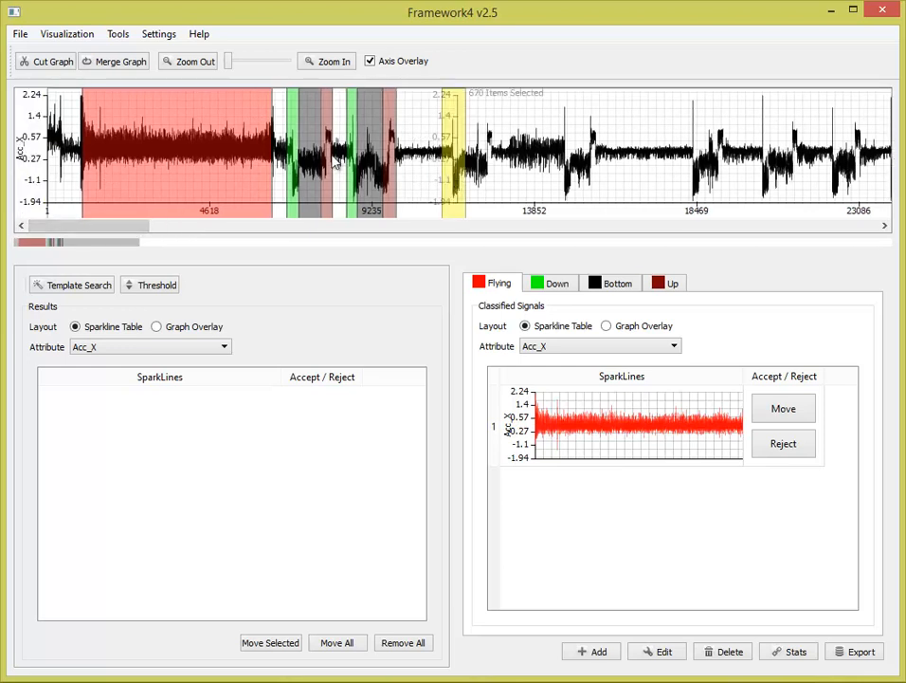